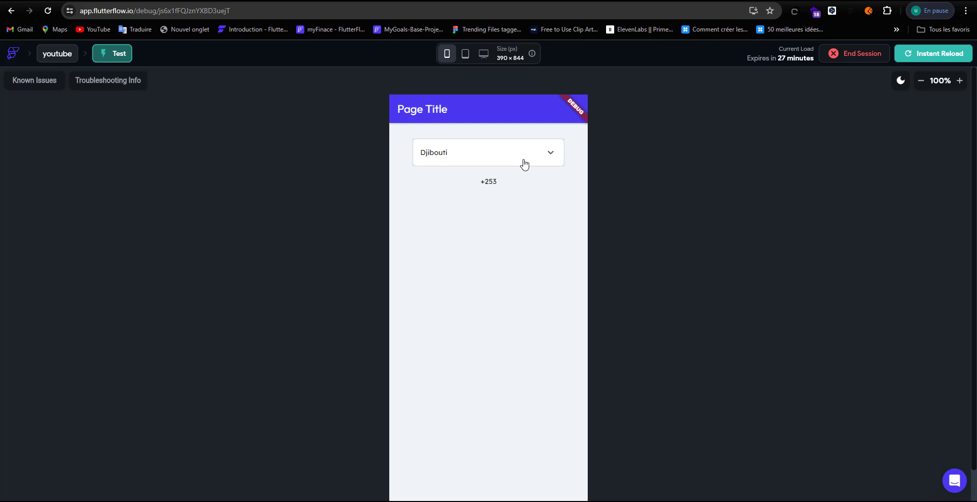
Step: In Test mode, search the country dropdown for CA and pick Cameroun, showing +237 below
click(524, 164)
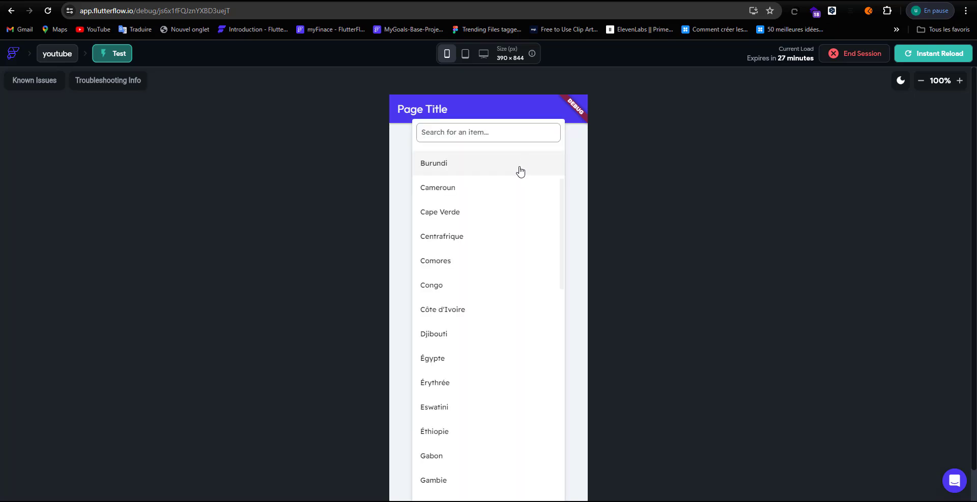
scroll(513, 213, down, 7)
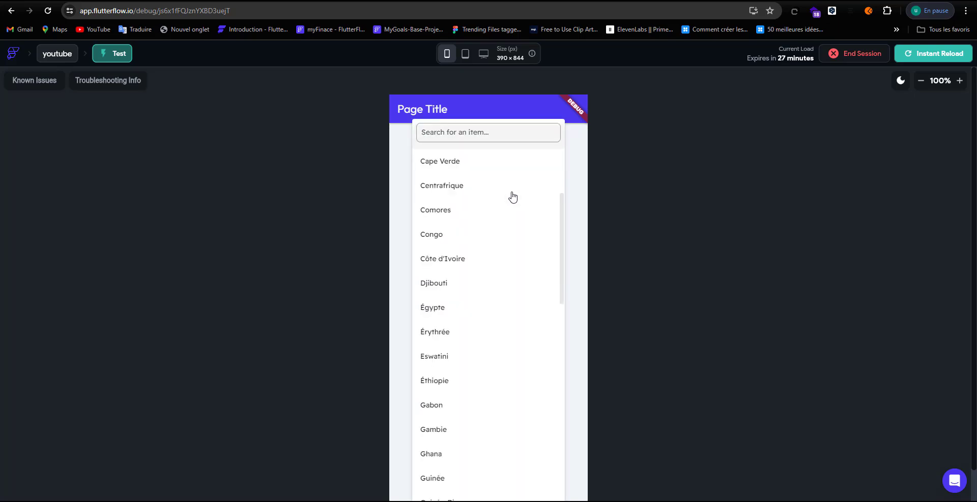
click(493, 133)
text(CA)
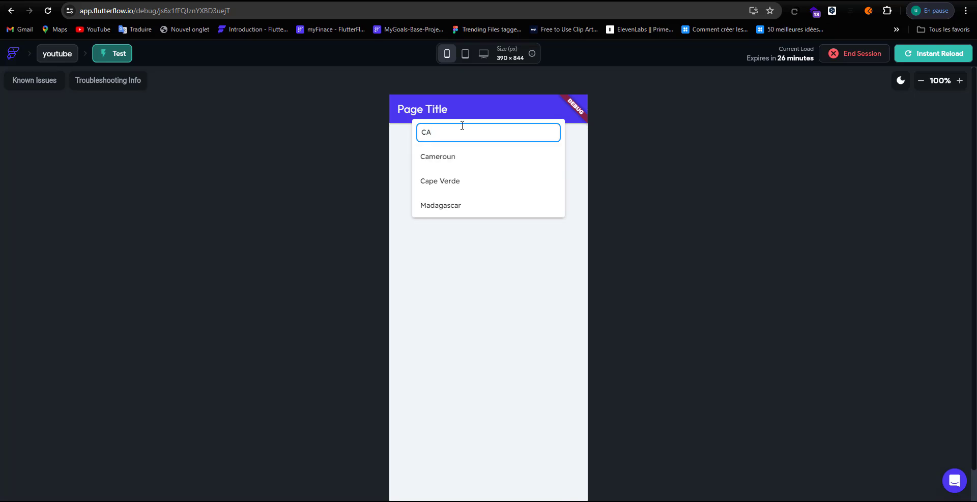
click(486, 164)
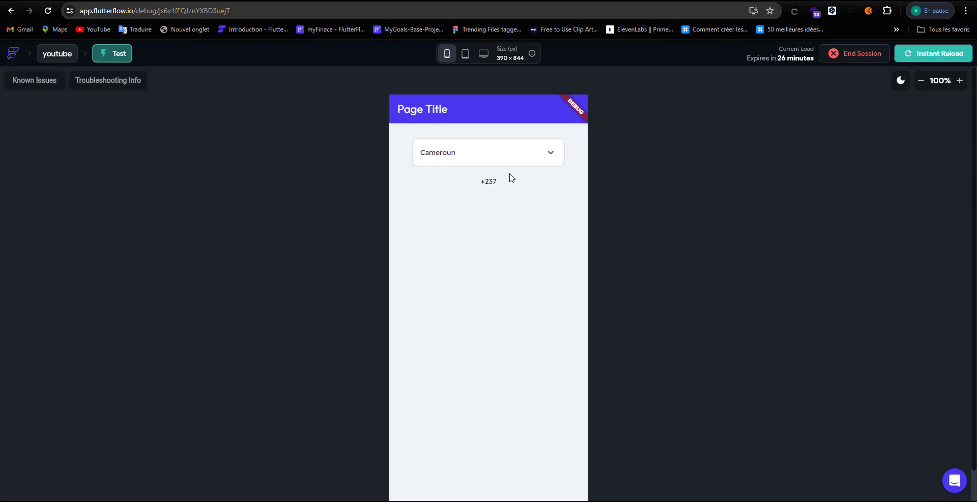
scroll(734, 217, down, 1)
scroll(654, 226, up, 1)
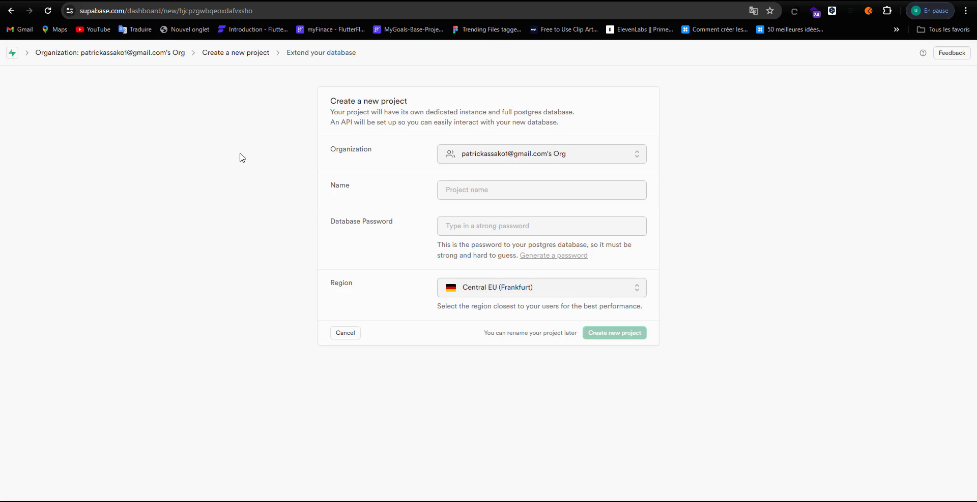
Step: Name the new Supabase project exempleYtb
click(524, 195)
text(exempleYtb)
click(585, 216)
Step: Replace the rejected weak database password with a generated strong one and create the project
click(570, 225)
text(a)
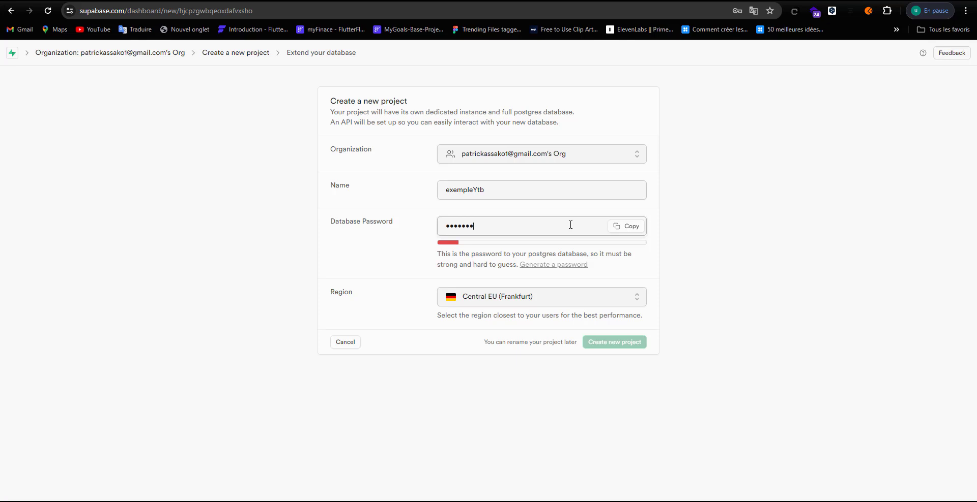
text(abc)
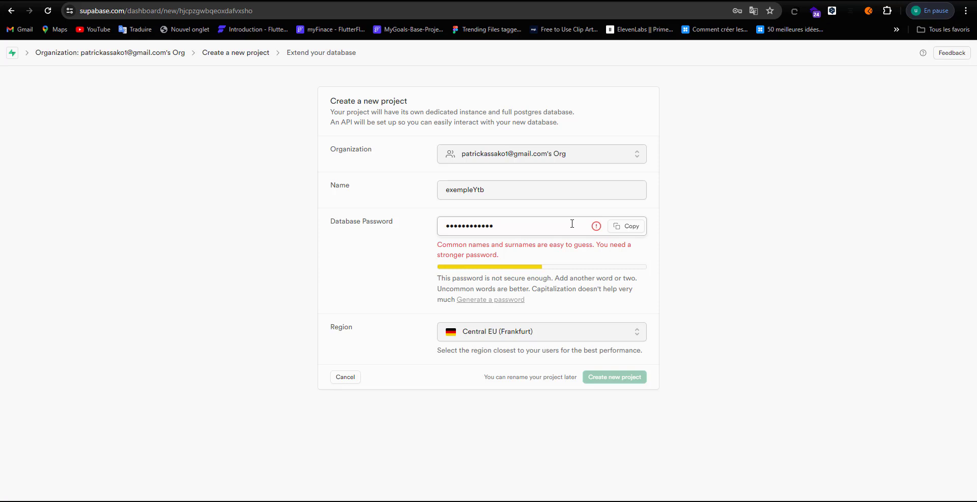
text(12)
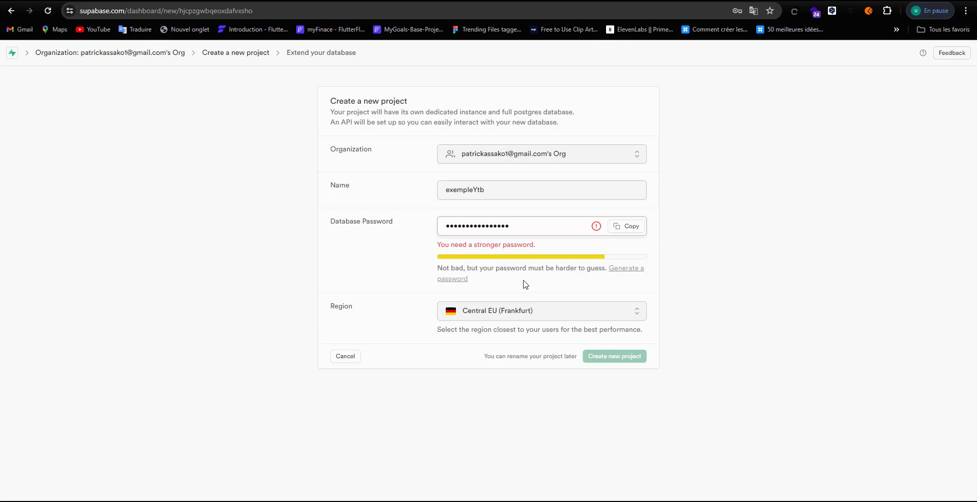
click(400, 286)
click(631, 275)
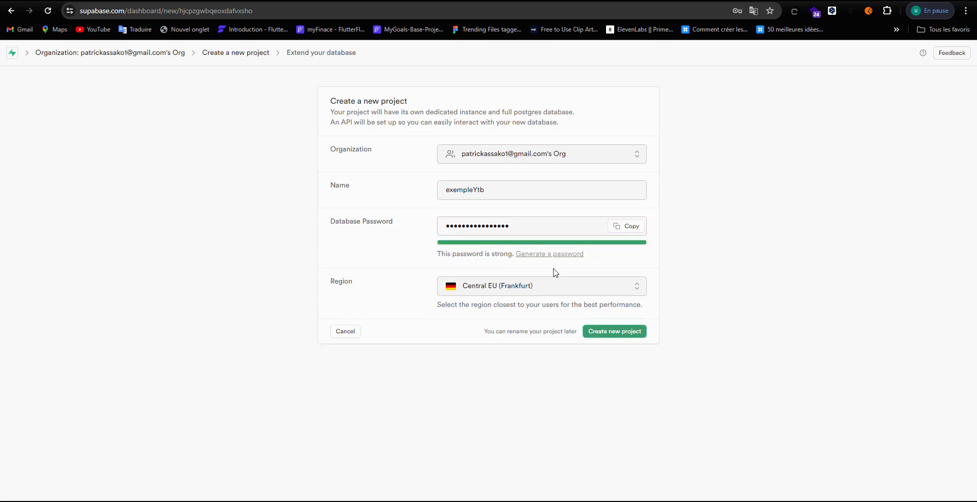
click(602, 331)
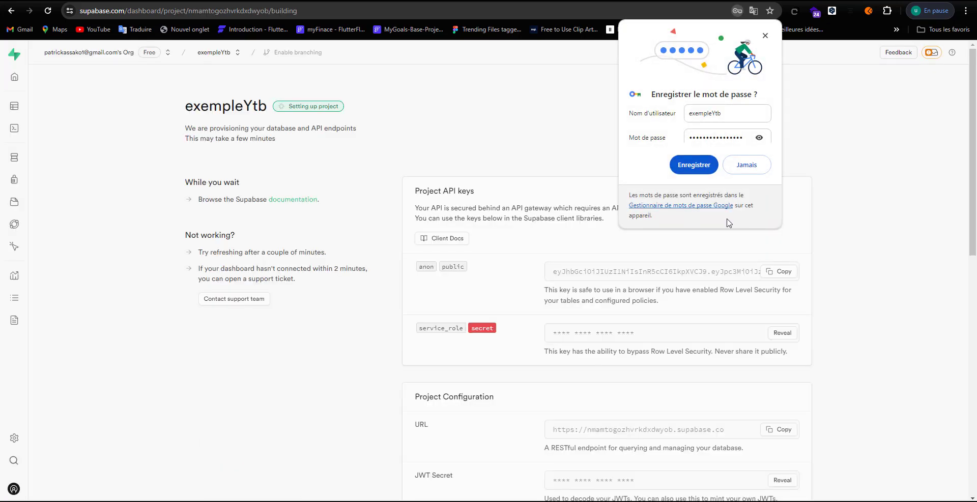
Step: Close Chrome's Save password popup and scroll to the Project API keys section
click(765, 35)
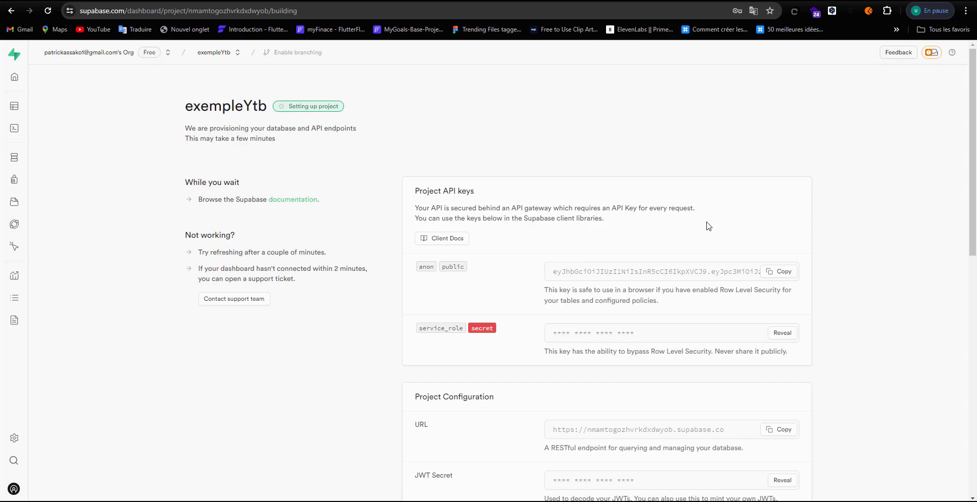
scroll(706, 223, down, 2)
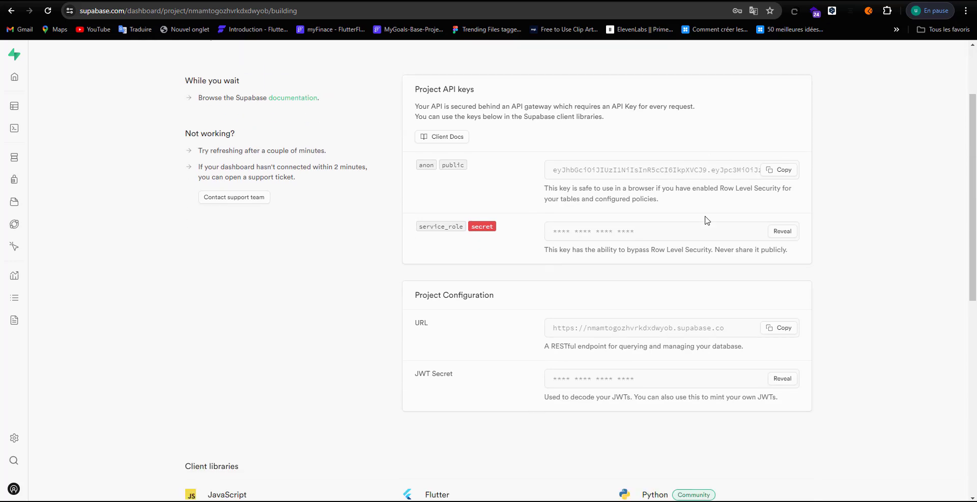
scroll(706, 219, down, 3)
scroll(691, 237, up, 3)
Step: Enable Supabase in FlutterFlow's settings and paste the exempleYtb anon public key
click(778, 170)
key(ctrl+Tab)
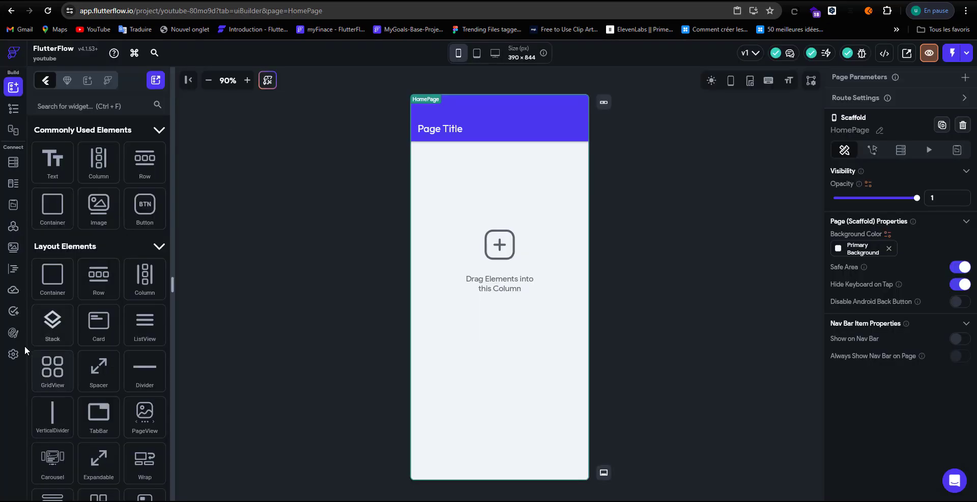
click(13, 354)
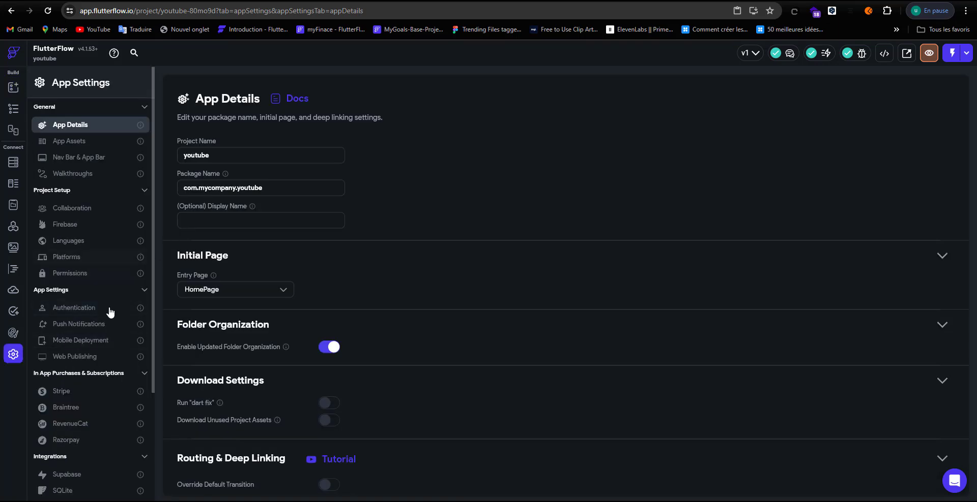
scroll(109, 313, down, 1)
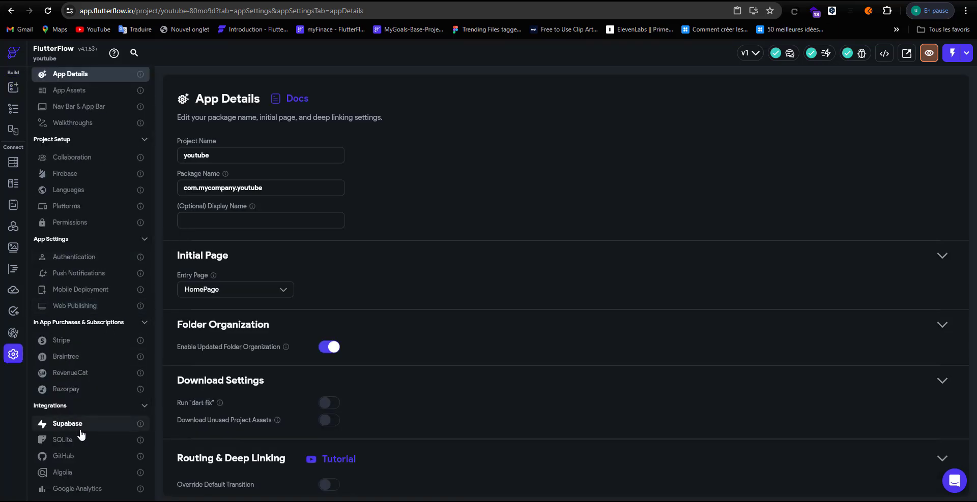
click(60, 422)
click(261, 139)
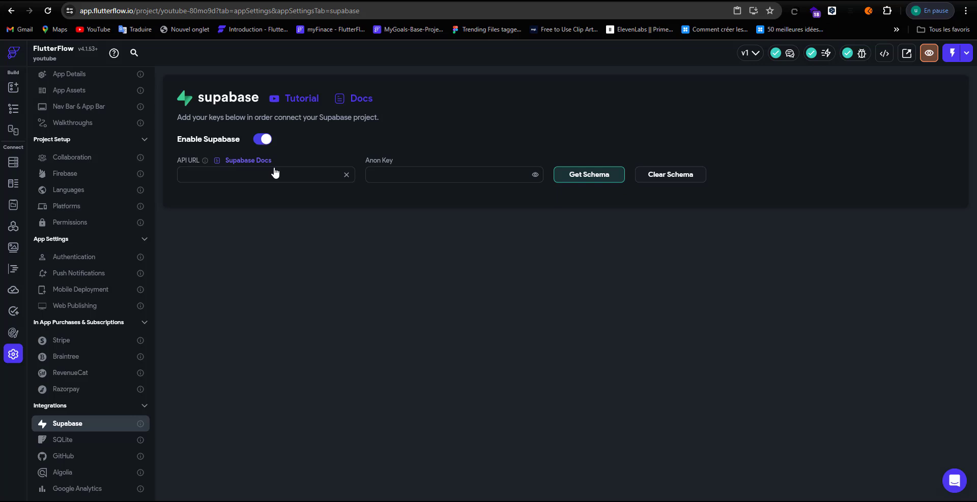
click(402, 179)
key(ctrl+v)
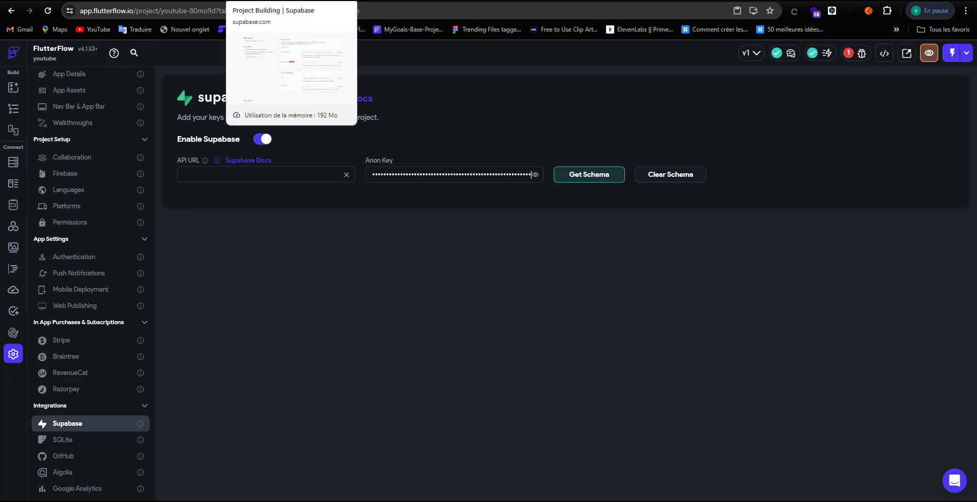
Step: Paste the exempleYtb project URL as the API URL and fetch the schema
click(290, 0)
click(786, 330)
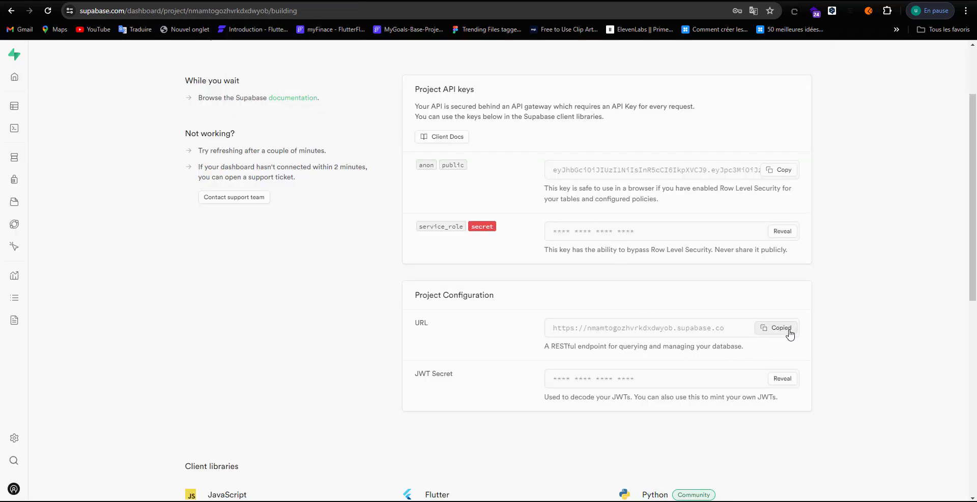
click(168, 0)
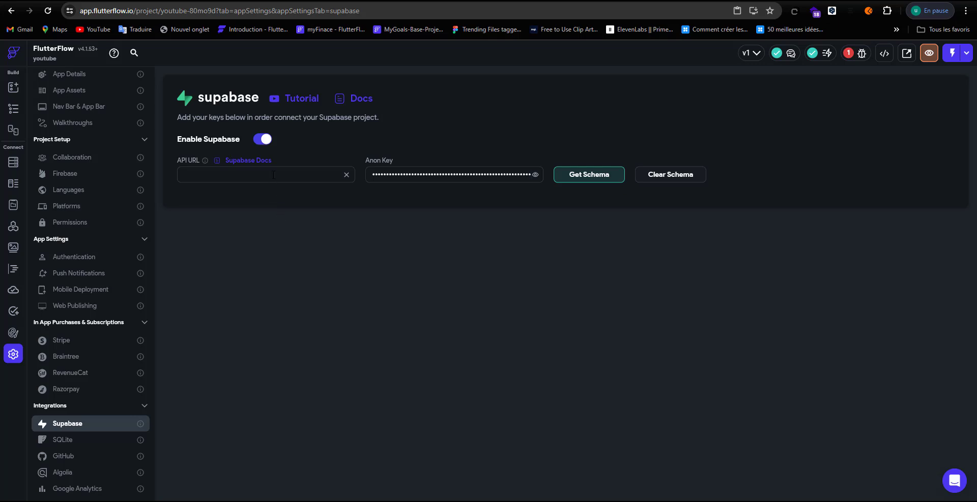
key(ctrl+v)
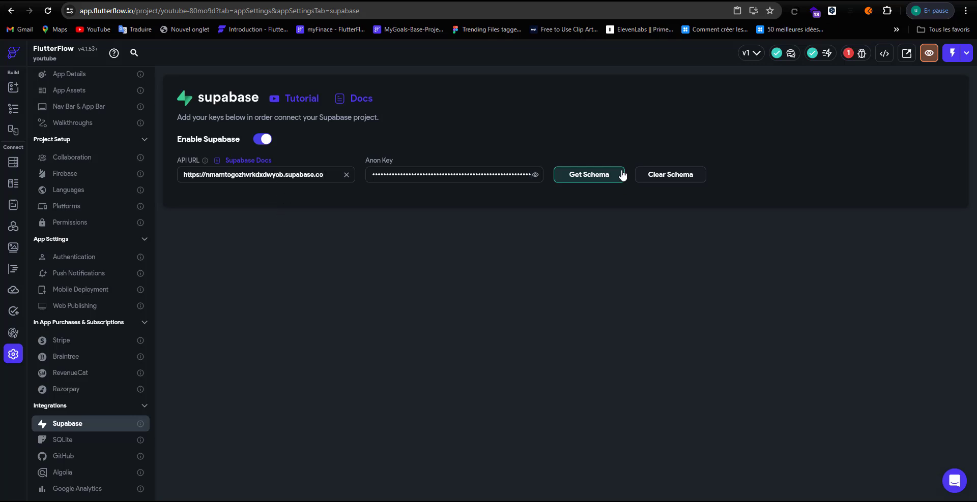
click(608, 177)
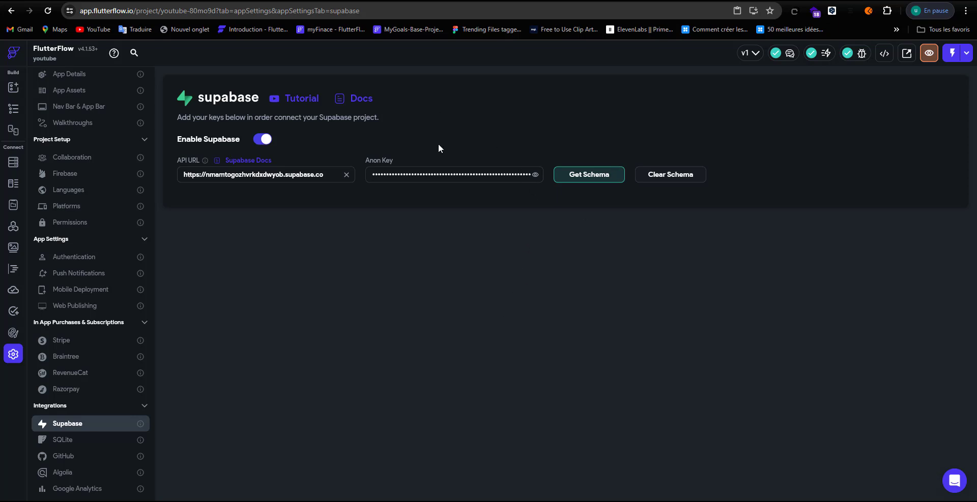
key(ctrl+Tab)
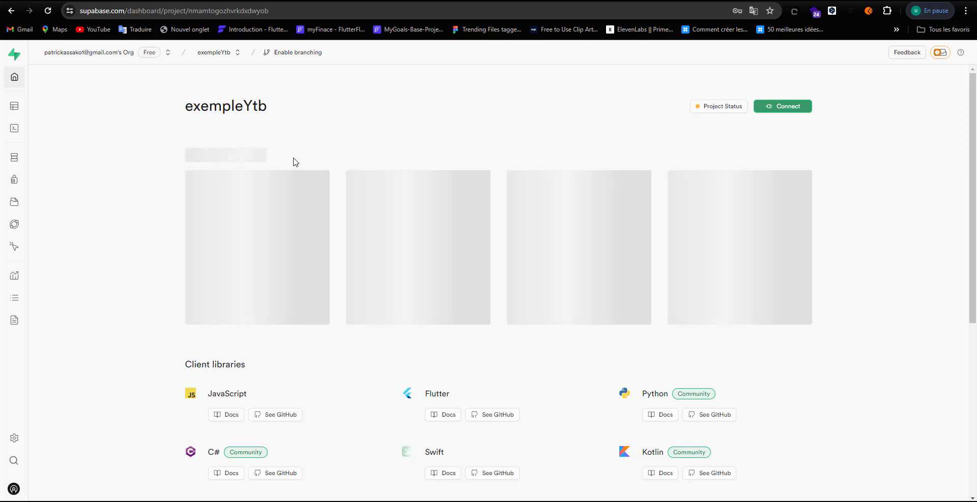
Step: Start a new table with row level security disabled and the created_at column removed
click(17, 111)
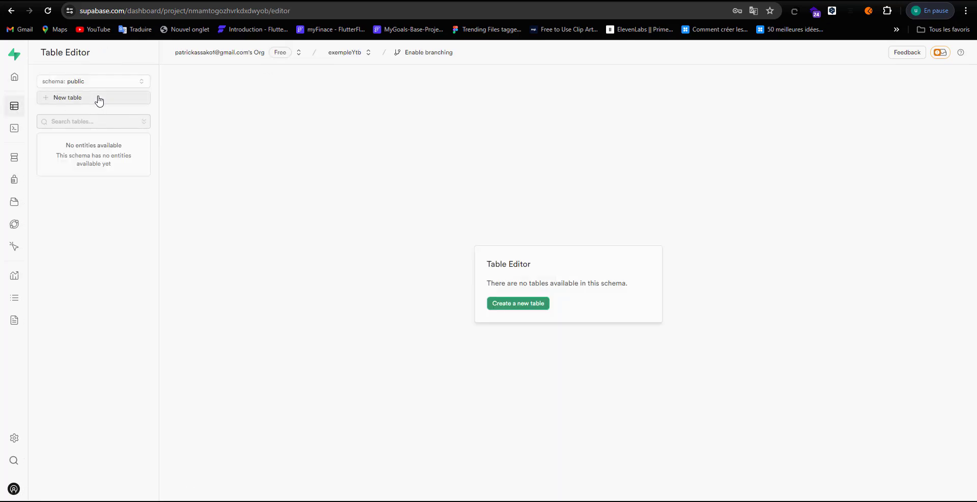
click(97, 99)
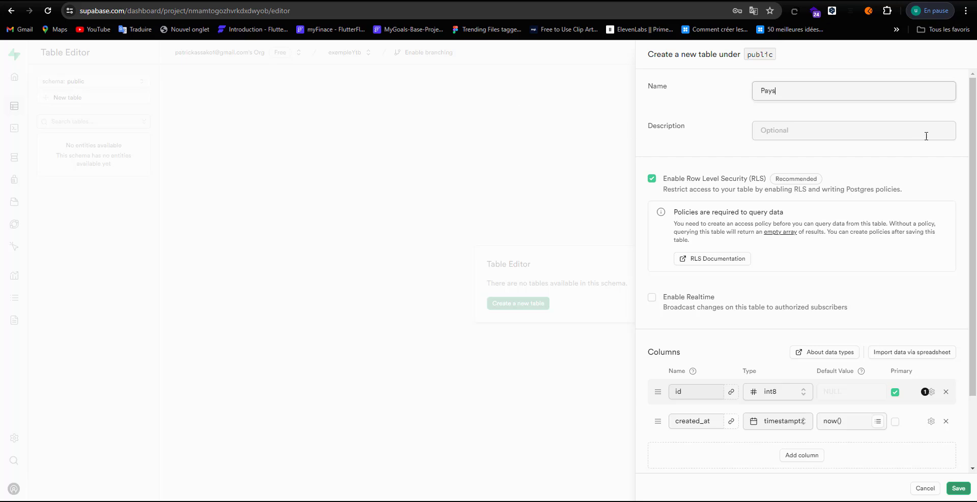
scroll(840, 290, down, 2)
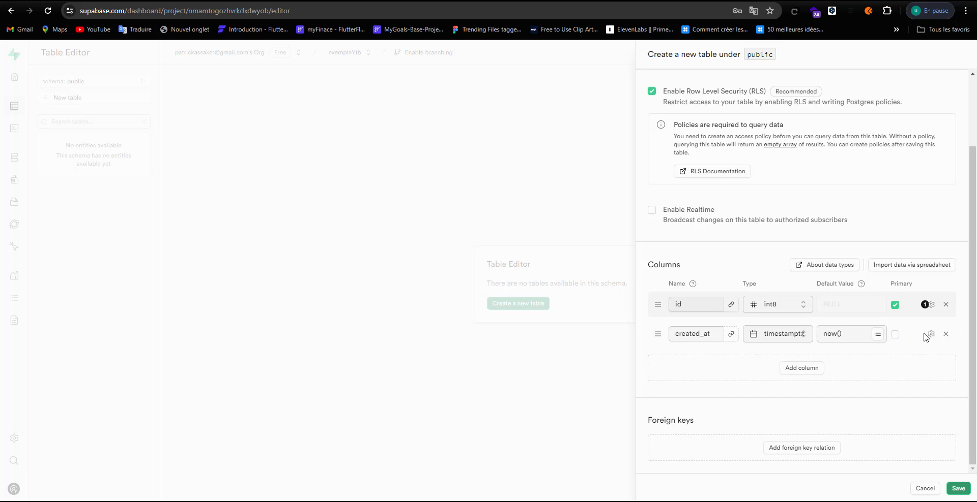
click(676, 104)
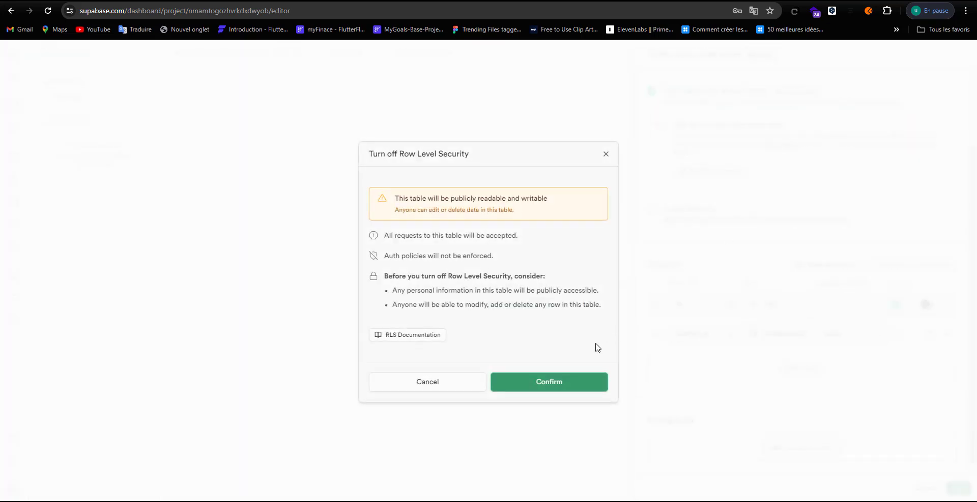
click(571, 382)
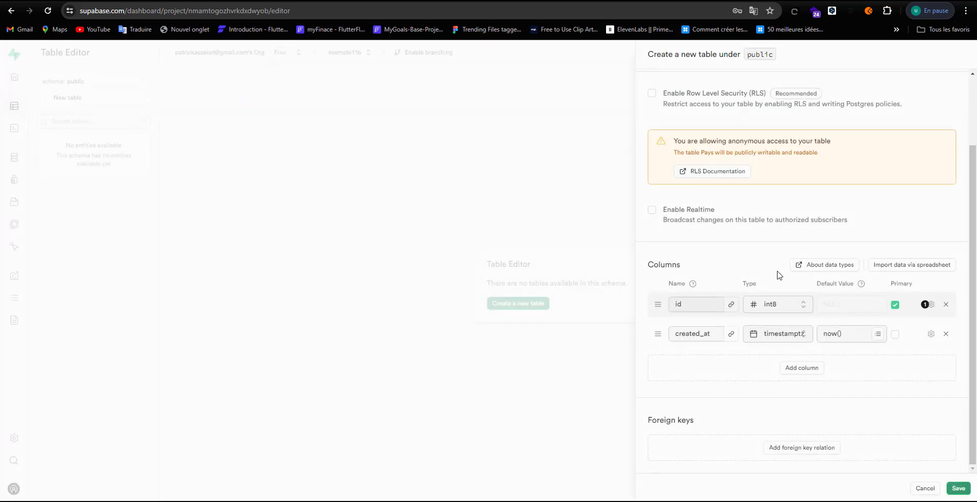
click(945, 335)
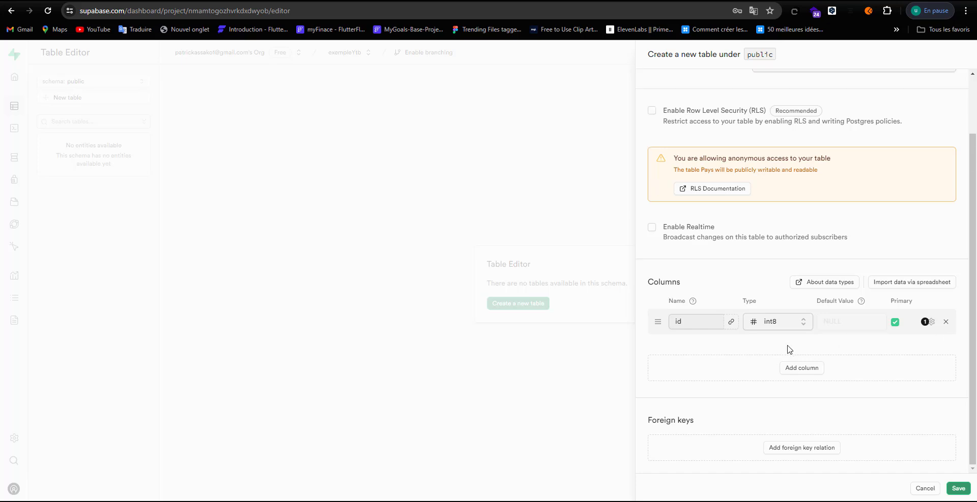
Step: Add text columns pays and code, then save the Pays table
click(816, 369)
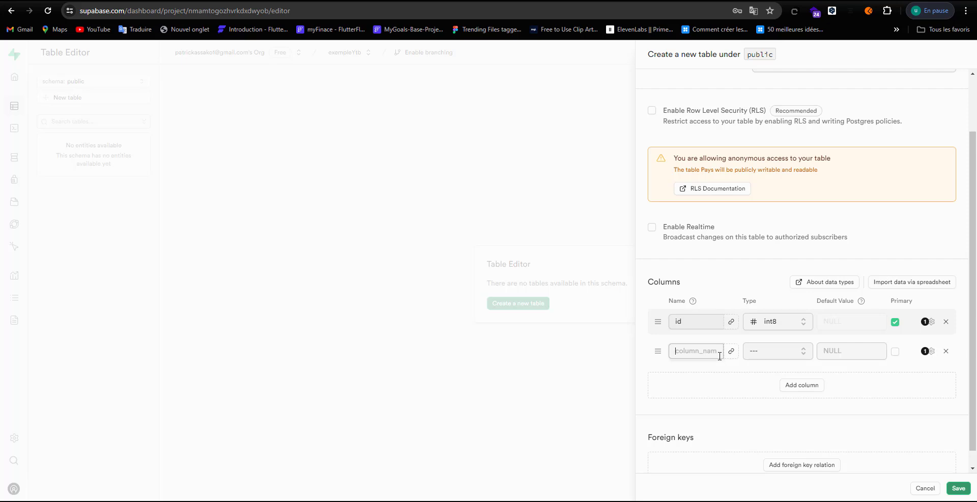
text(pays)
click(778, 354)
scroll(754, 417, down, 3)
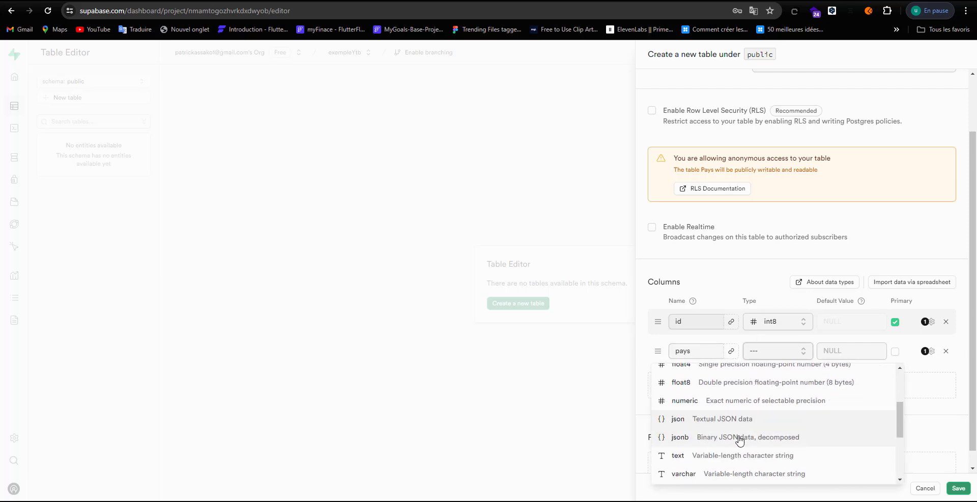
click(722, 458)
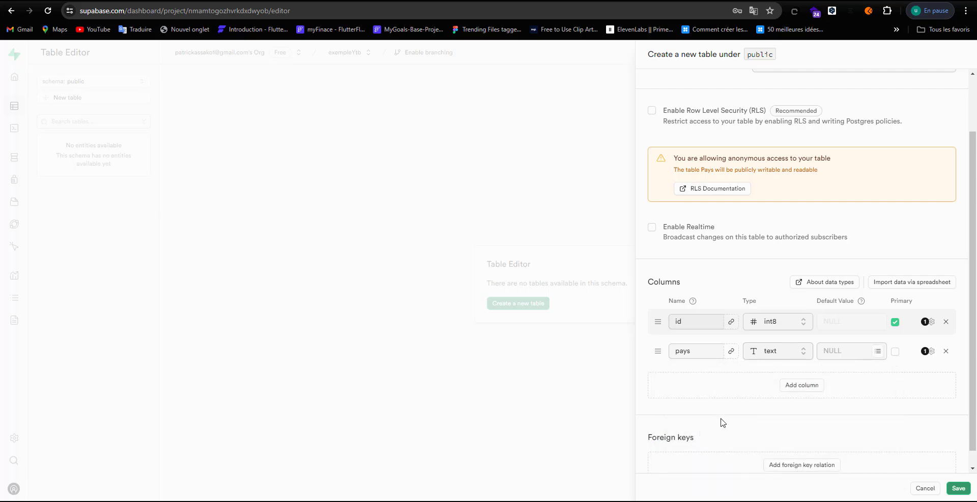
click(798, 386)
text(code)
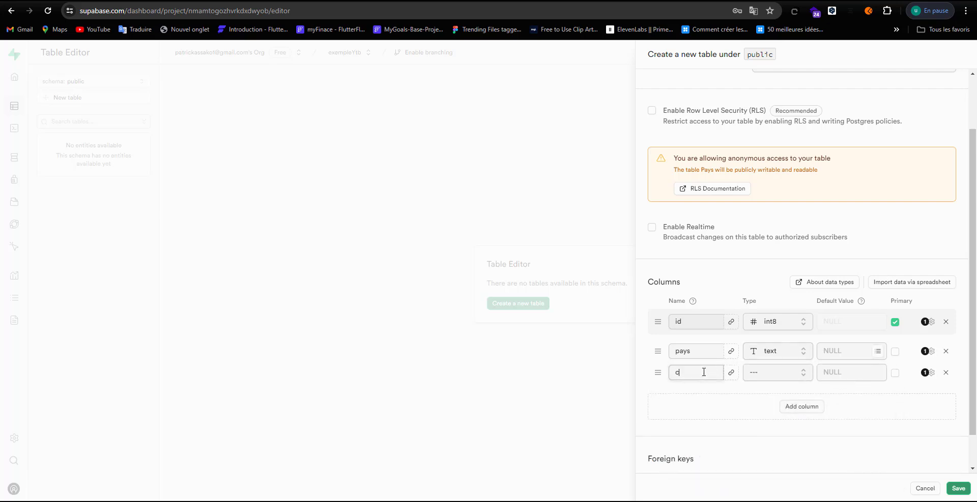
click(753, 374)
scroll(738, 319, down, 2)
scroll(738, 321, down, 4)
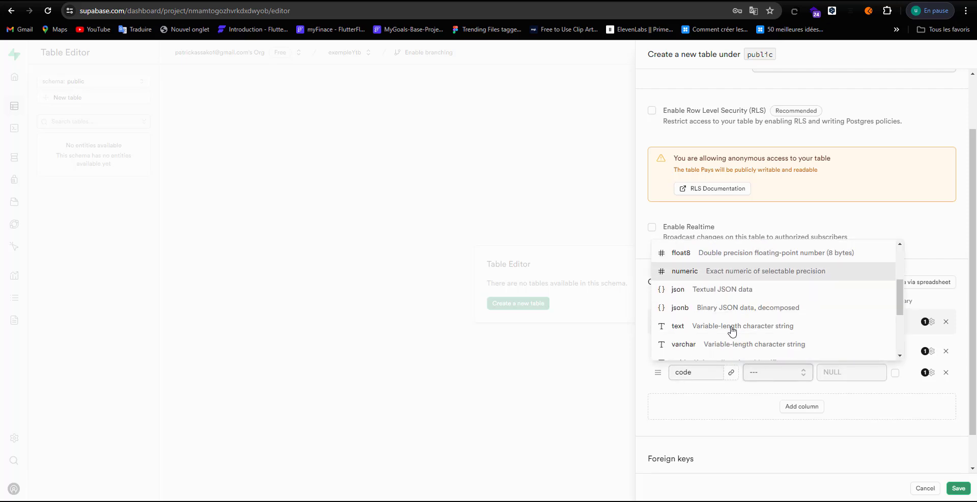
click(732, 280)
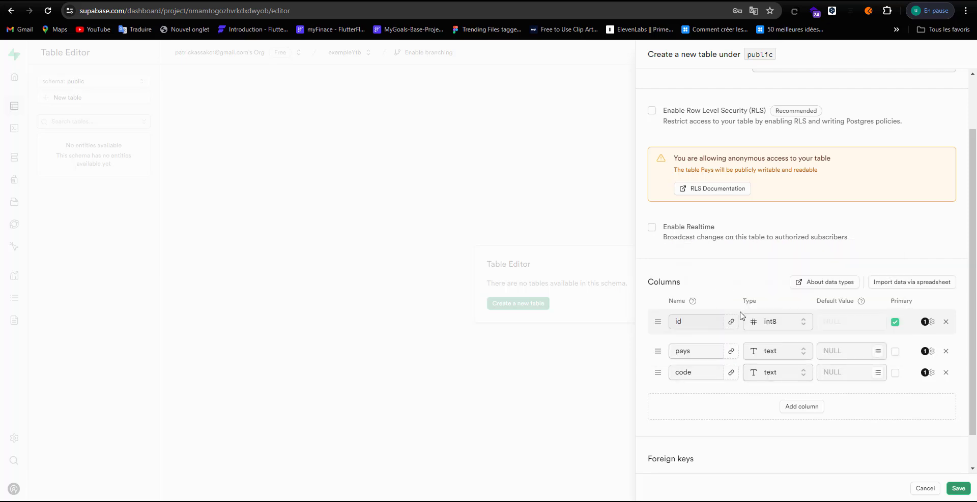
click(957, 489)
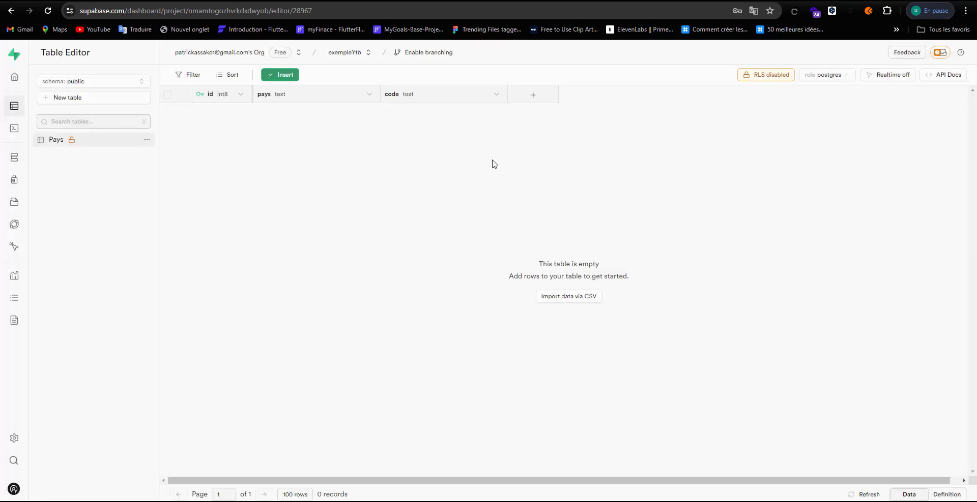
Step: Re-fetch the Supabase schema in FlutterFlow so the Pays table with id, pays and code appears
key(ctrl+Tab)
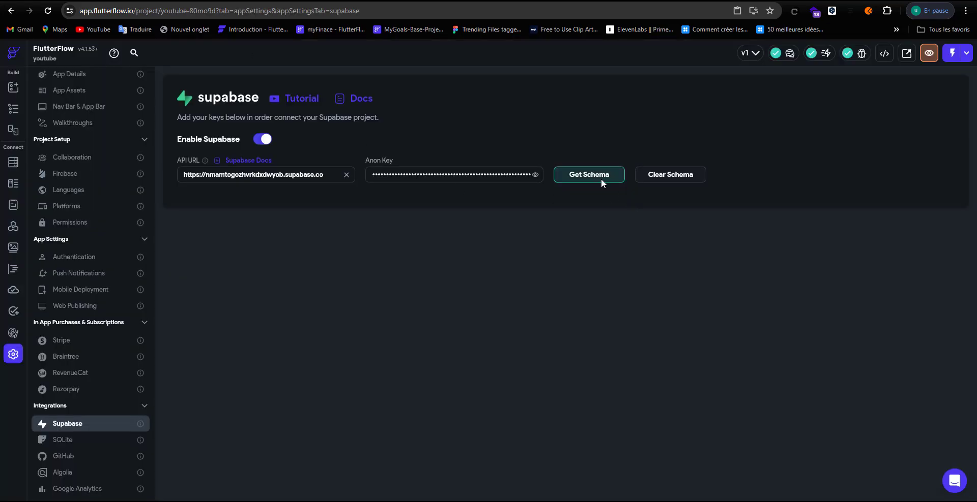
click(599, 178)
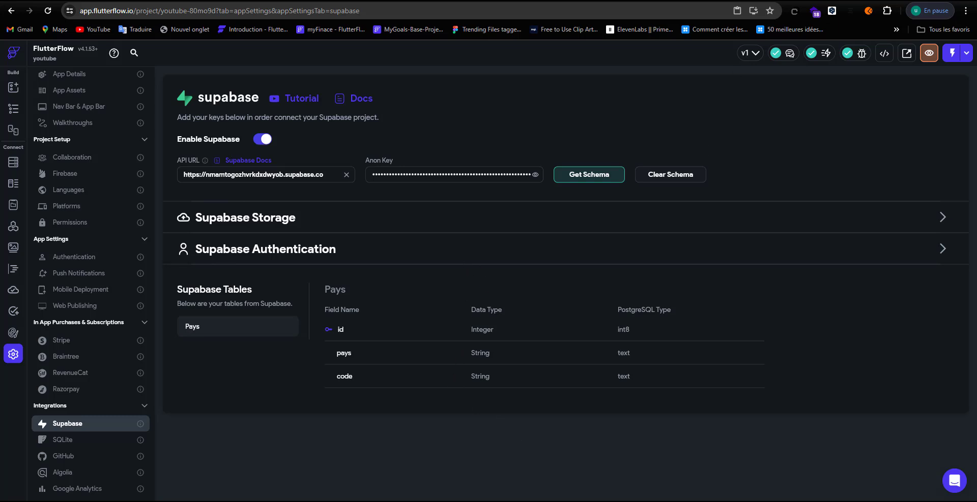
key(ctrl+Tab)
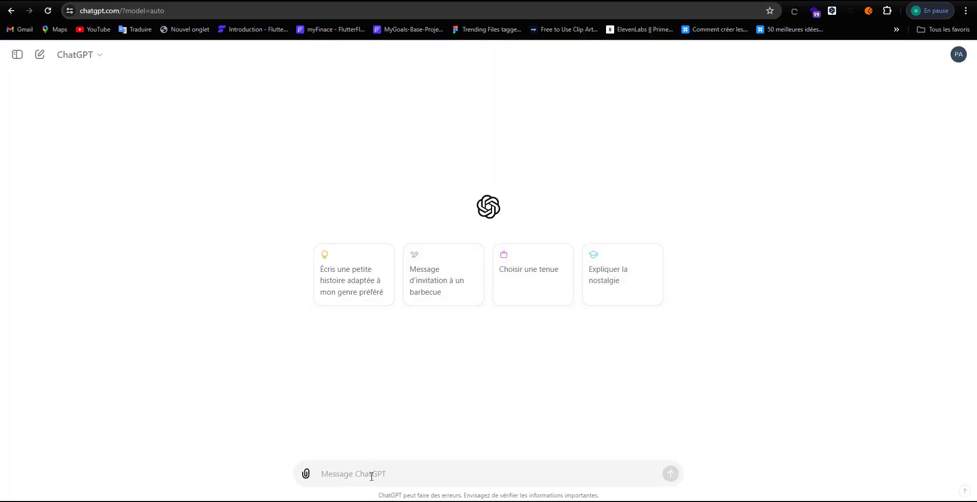
Step: Ask ChatGPT in French for a CSV of all African countries and dial codes matching fields id, pays, code
click(375, 469)
text(crée)
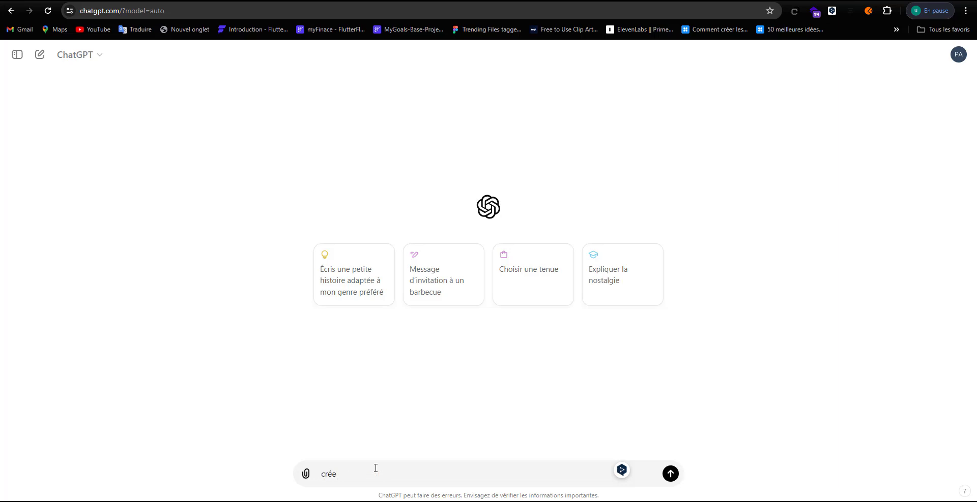
text( mo)
key(BackSpace)
key(BackSpace)
key(BackSpace)
key(BackSpace)
key(BackSpace)
text(j'ai une table)
text(avec les champs suivants i)
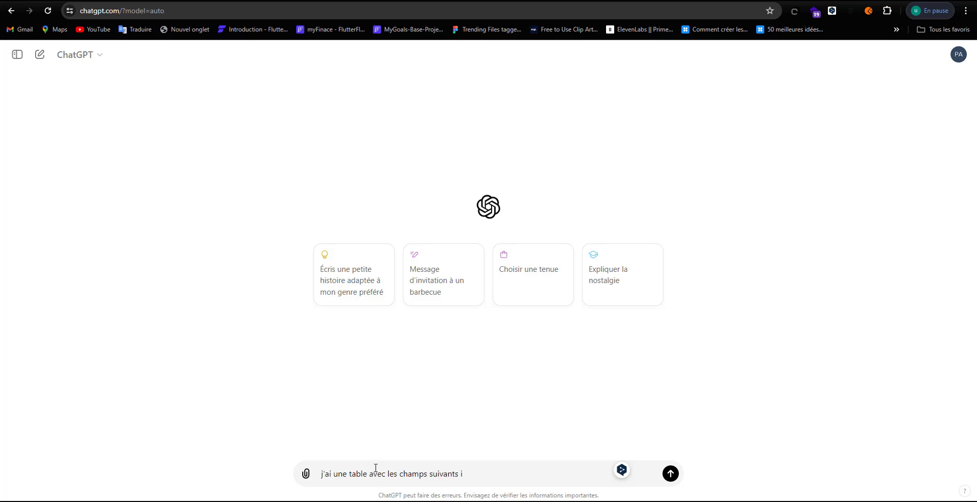
text(d en in)
text(t2, pays)
text( en )
text(te)
text(xt, )
text( e)
text(t code)
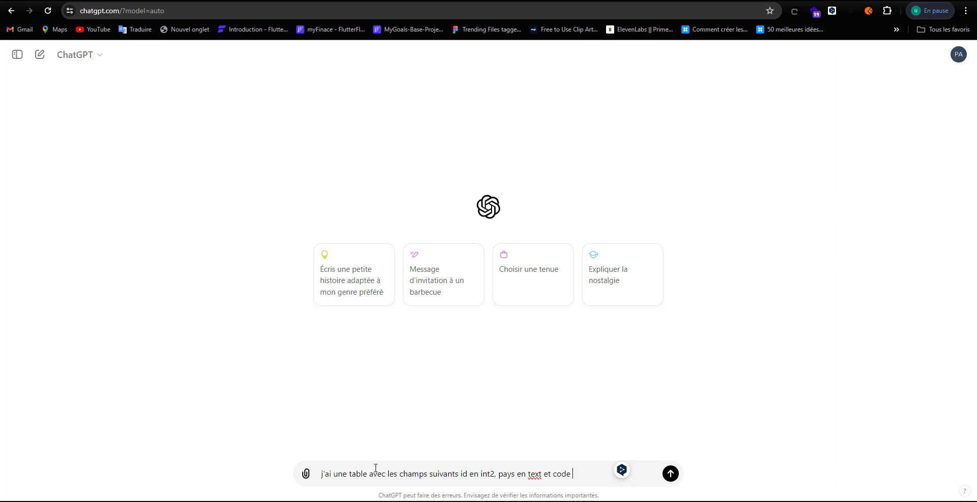
text( en text)
key(alt+Tab)
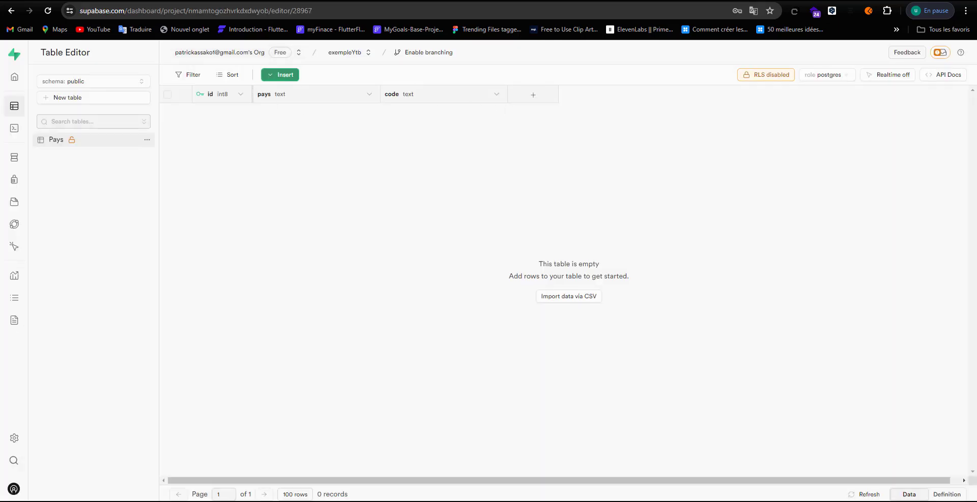
key(alt+Tab)
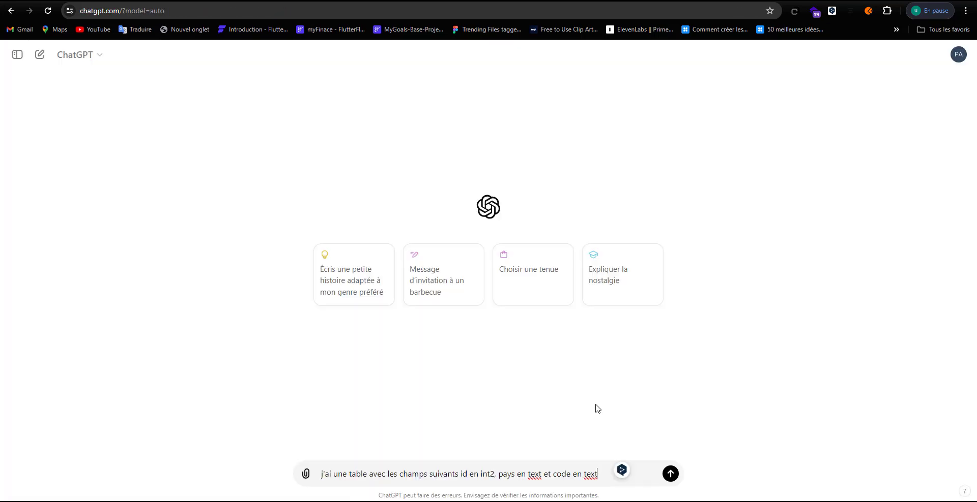
text(genere moi un fichier)
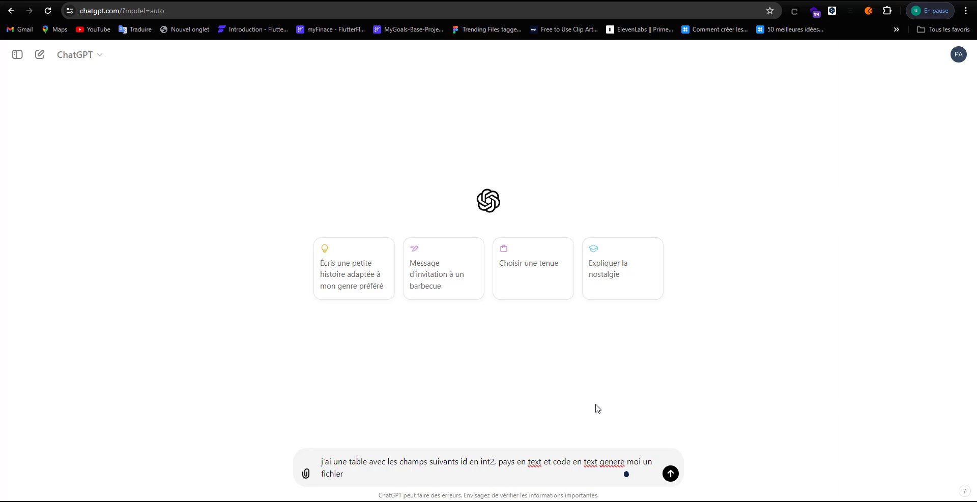
text( CSV avec la liste de tou)
key(BackSpace)
text(s les p)
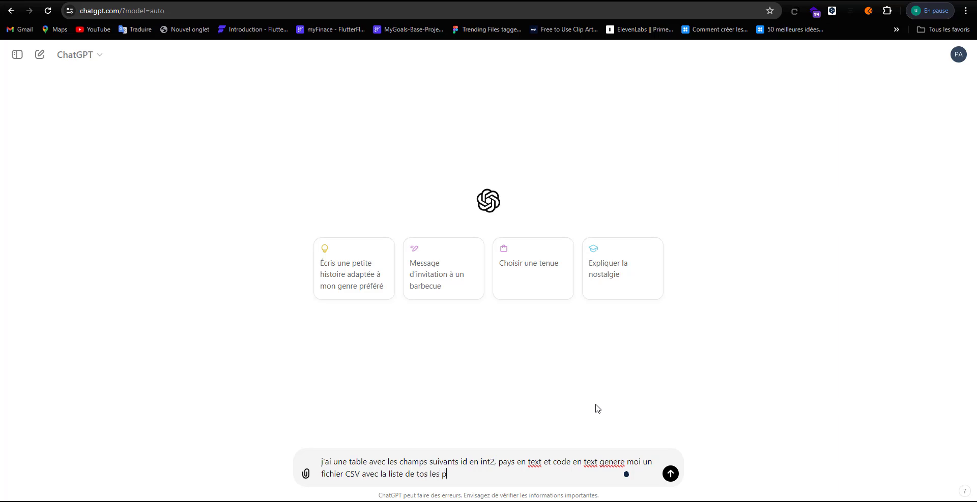
text(ays africain avec leur code d)
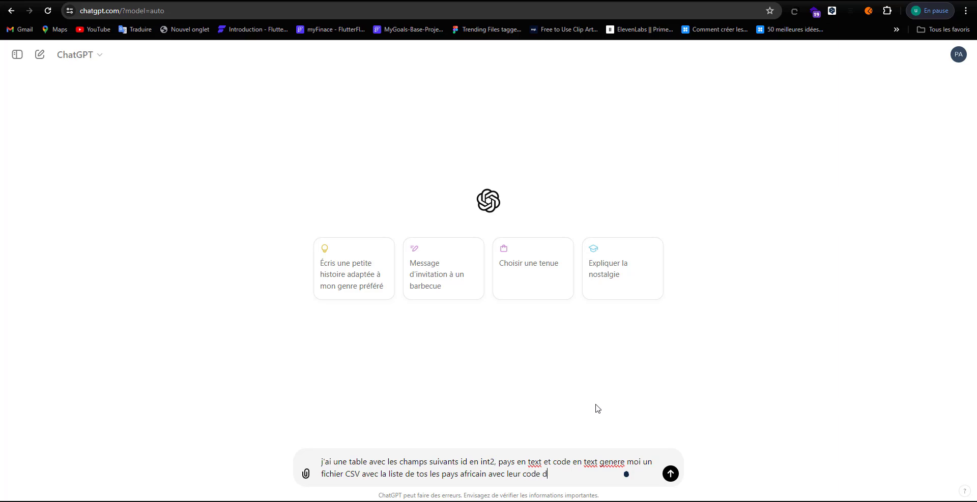
text(e communication telephonique)
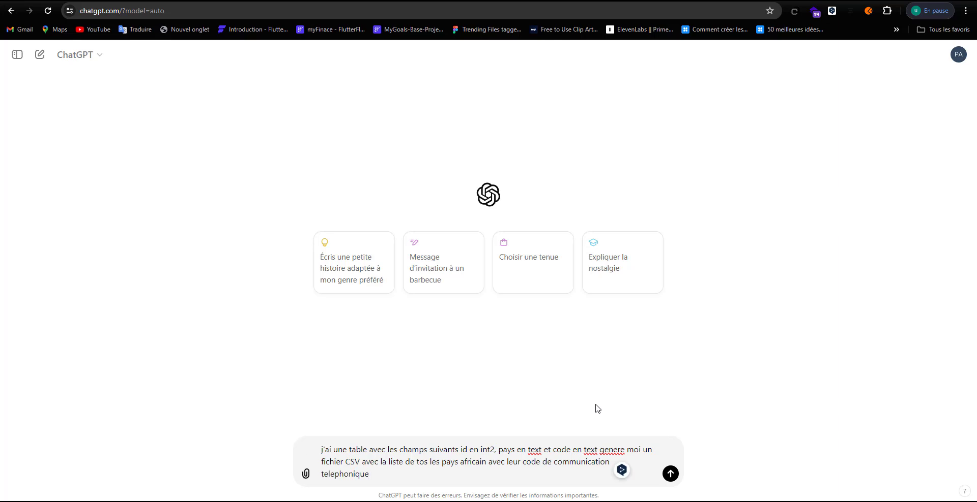
key(Return)
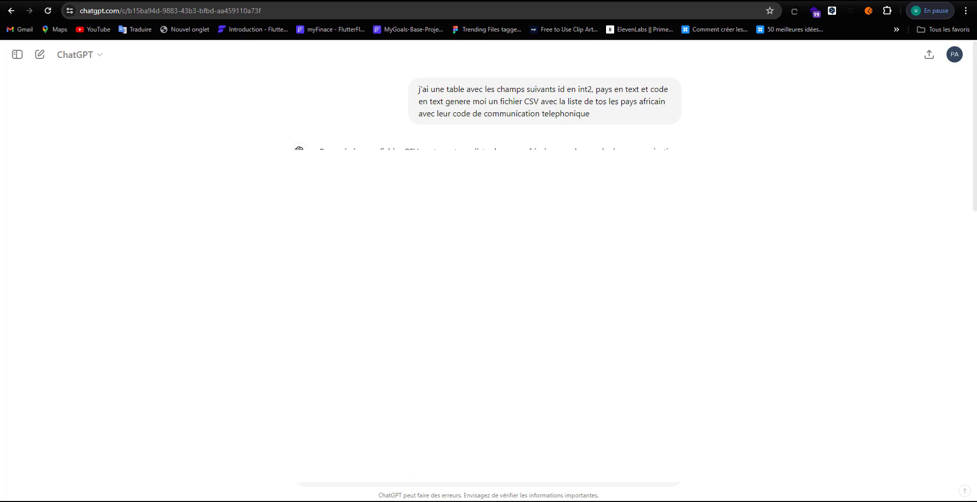
Step: Scroll through ChatGPT's generated CSV of African countries and their dial codes
scroll(501, 109, down, 10)
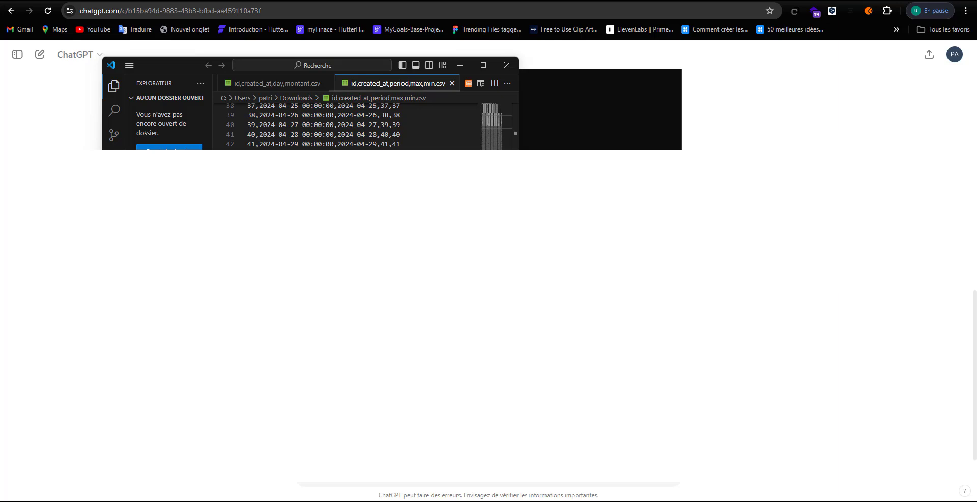
Step: Paste the generated CSV into a new VS Code file and save it as pays in Downloads
key(ctrl+n)
key(ctrl+v)
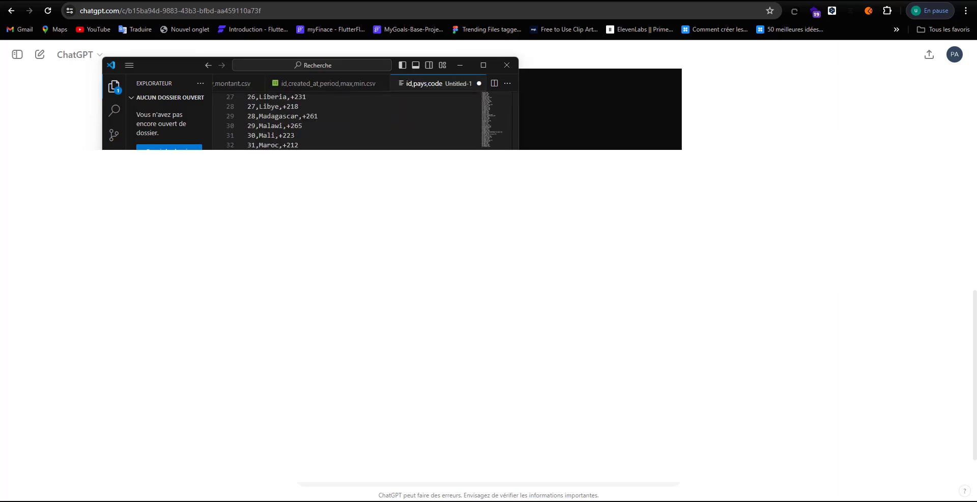
key(ctrl+s)
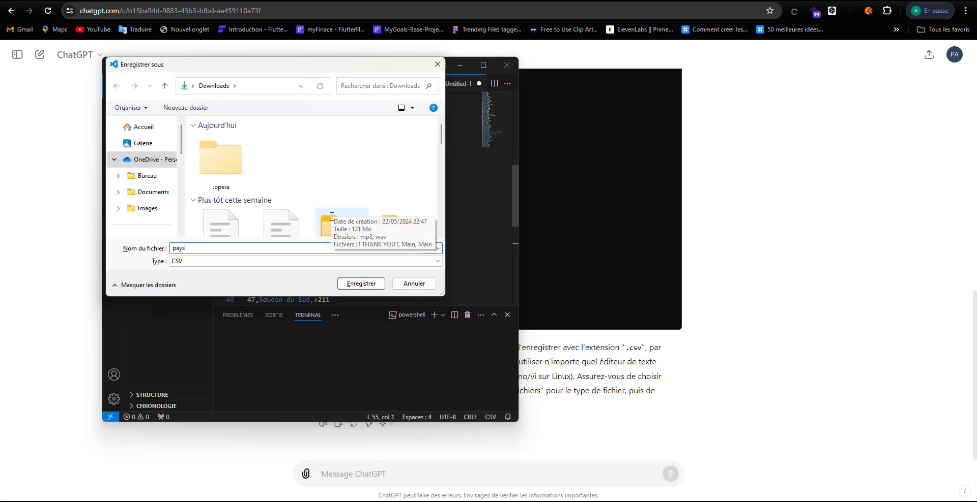
click(377, 285)
click(758, 124)
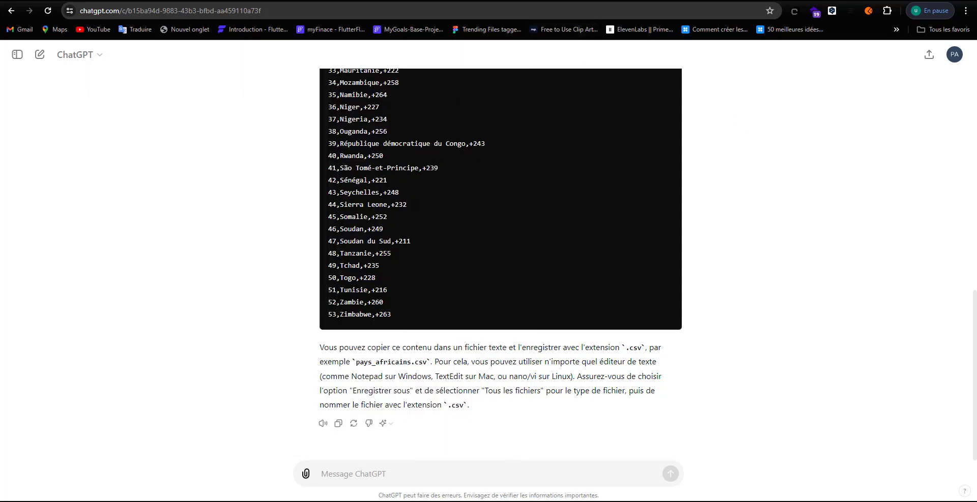
Step: Import pays.csv from Downloads into the Pays table, adding all 53 country rows
key(ctrl+Tab)
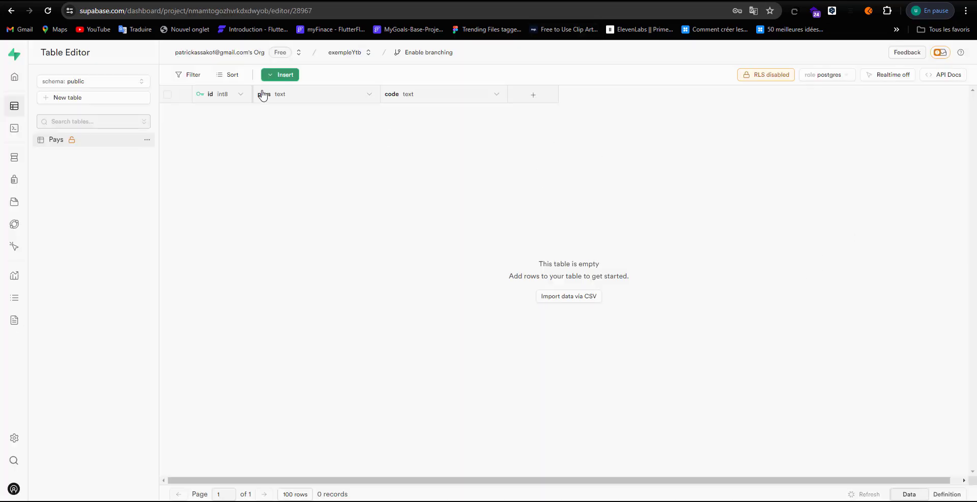
click(285, 76)
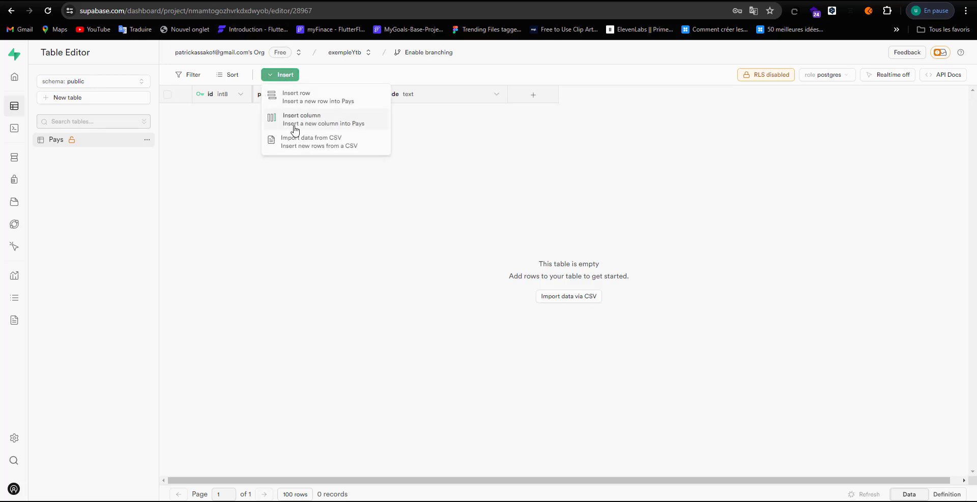
click(298, 145)
click(796, 197)
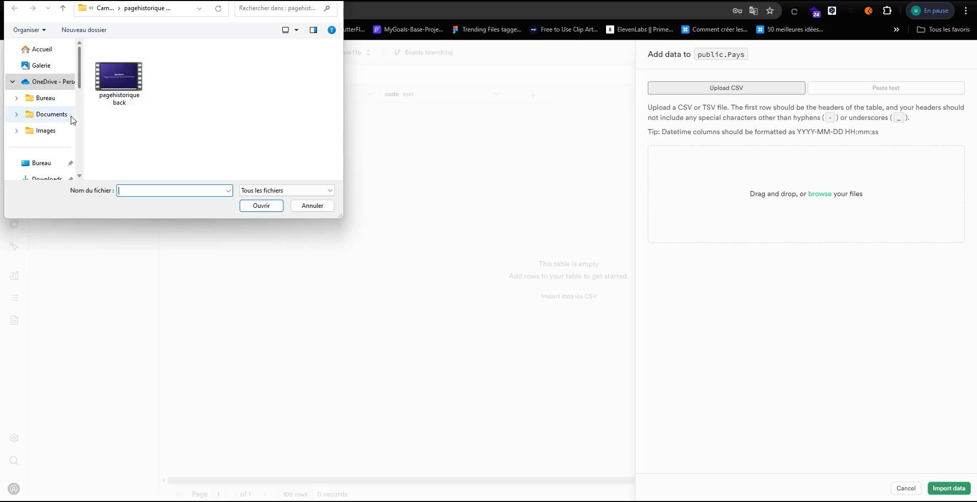
scroll(68, 122, down, 1)
click(53, 128)
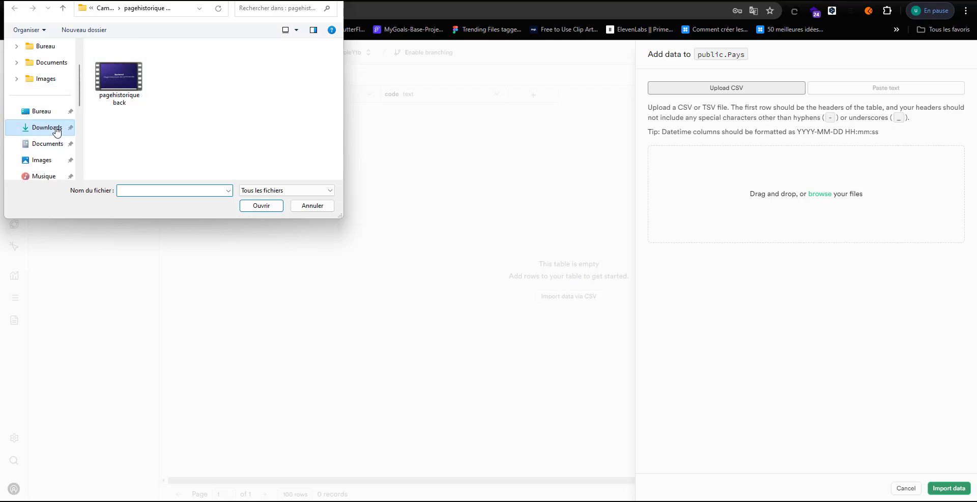
click(141, 104)
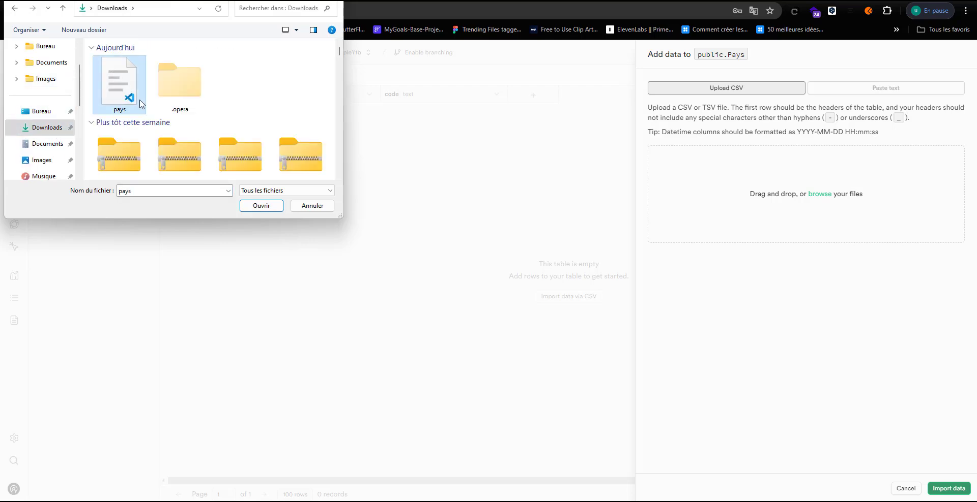
click(258, 206)
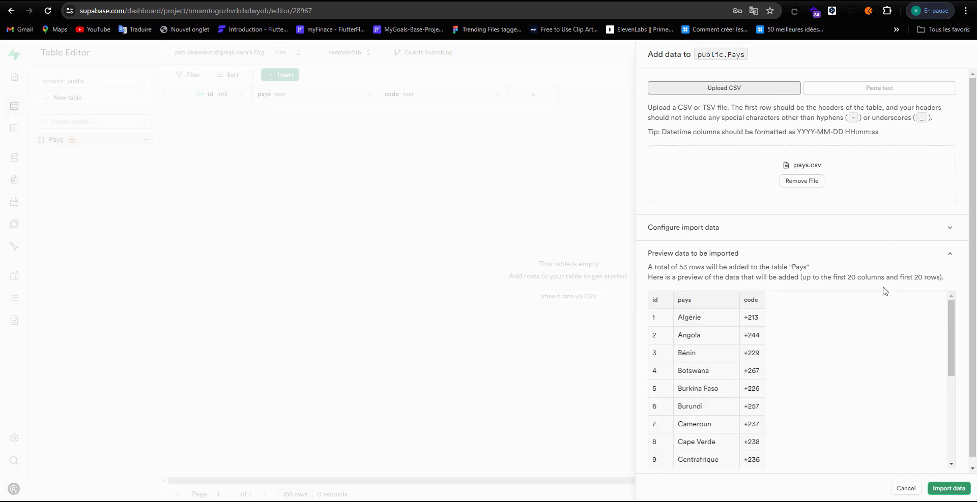
scroll(885, 290, down, 5)
click(949, 489)
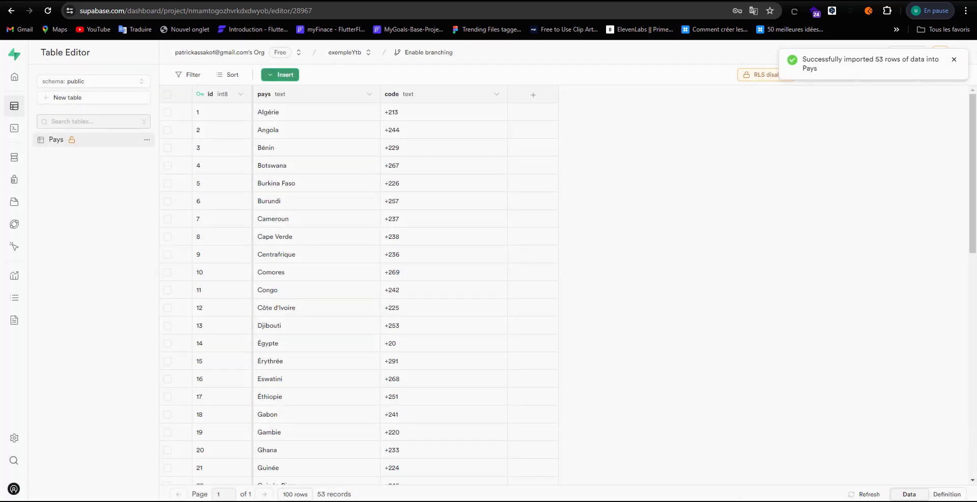
scroll(399, 285, down, 10)
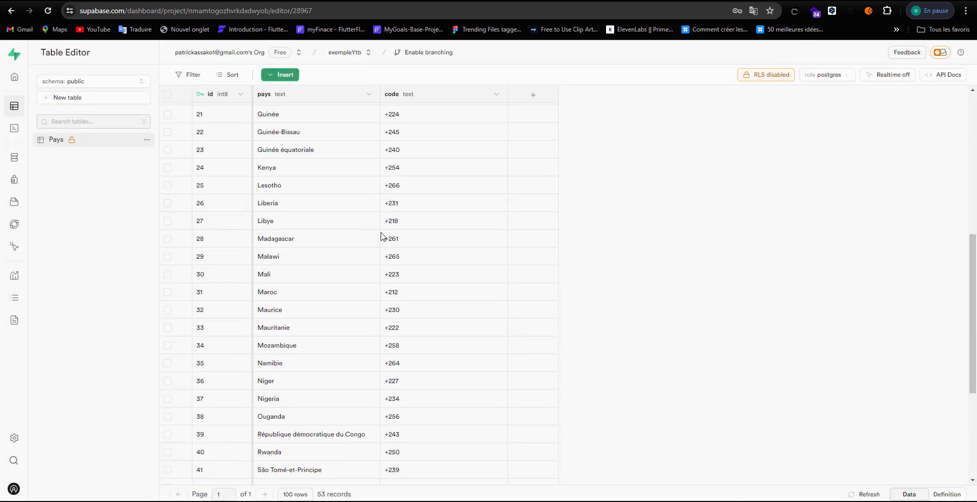
scroll(399, 283, up, 10)
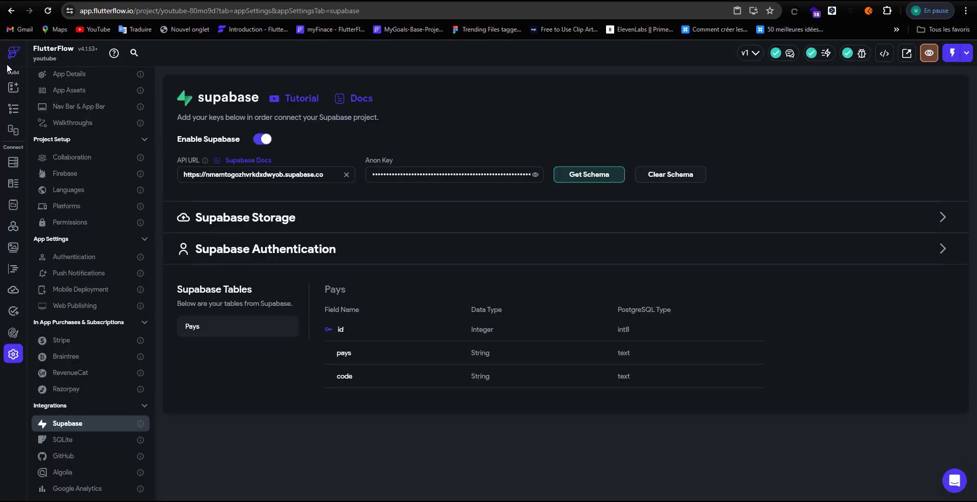
Step: Add a DropDown form element as a child of HomePage's Column
click(13, 109)
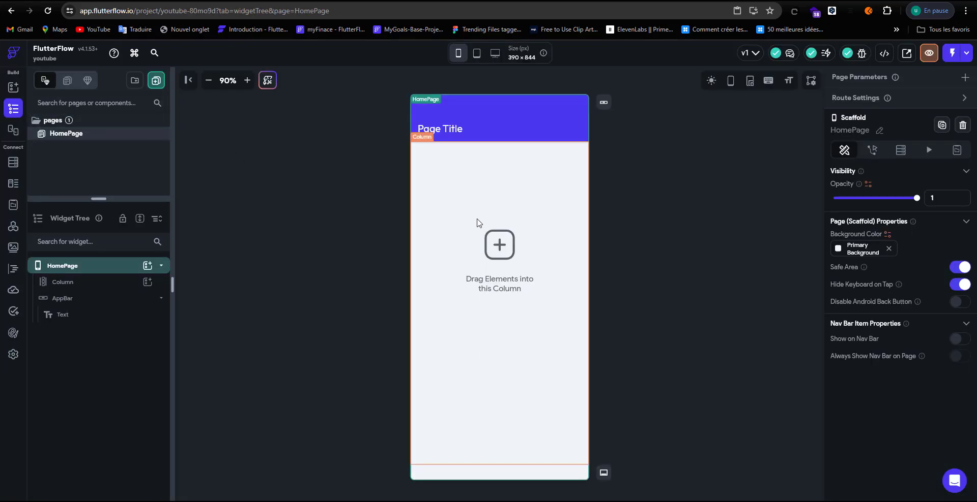
click(479, 222)
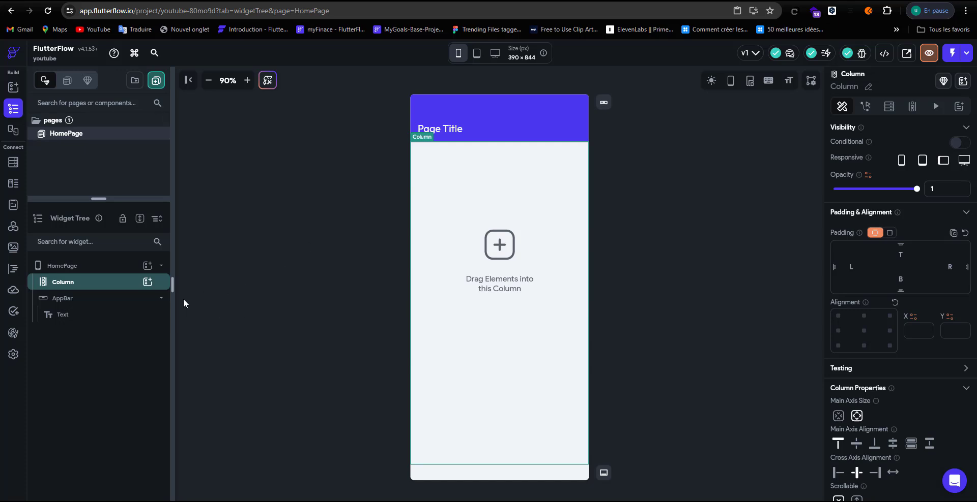
click(148, 282)
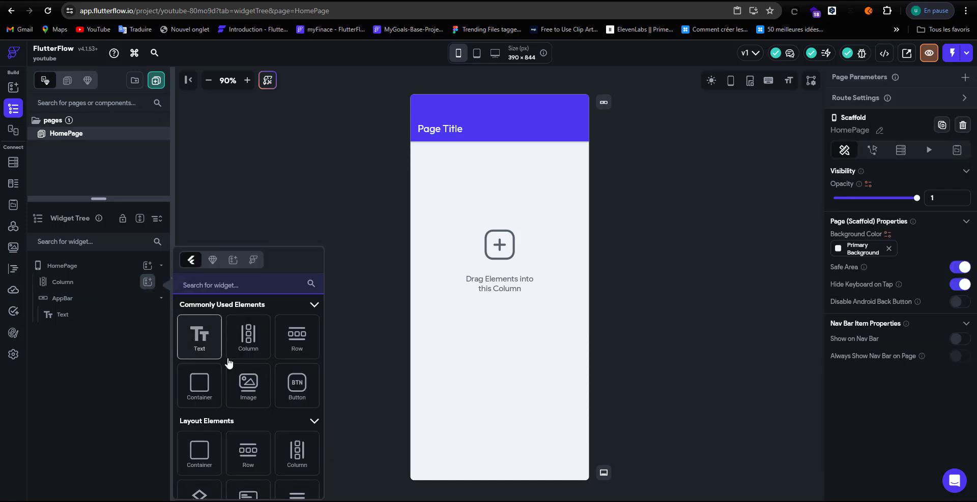
scroll(268, 392, down, 2)
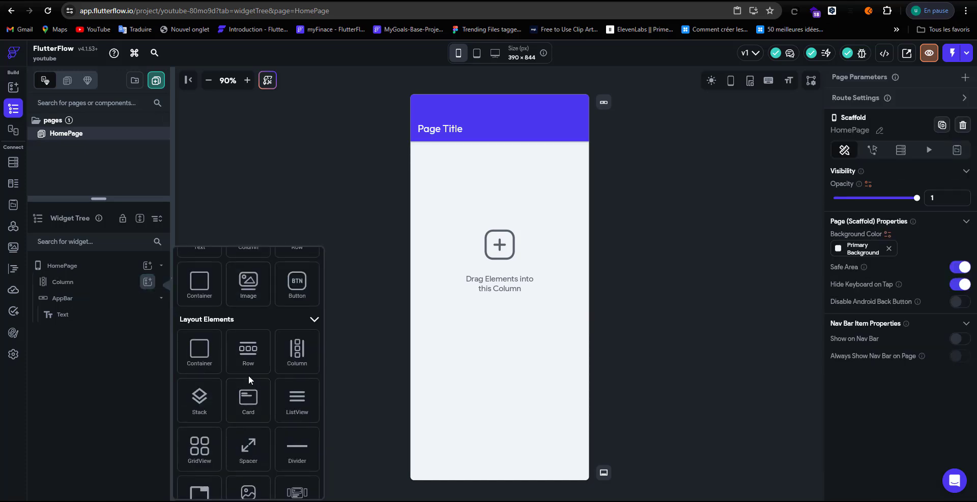
scroll(248, 377, down, 2)
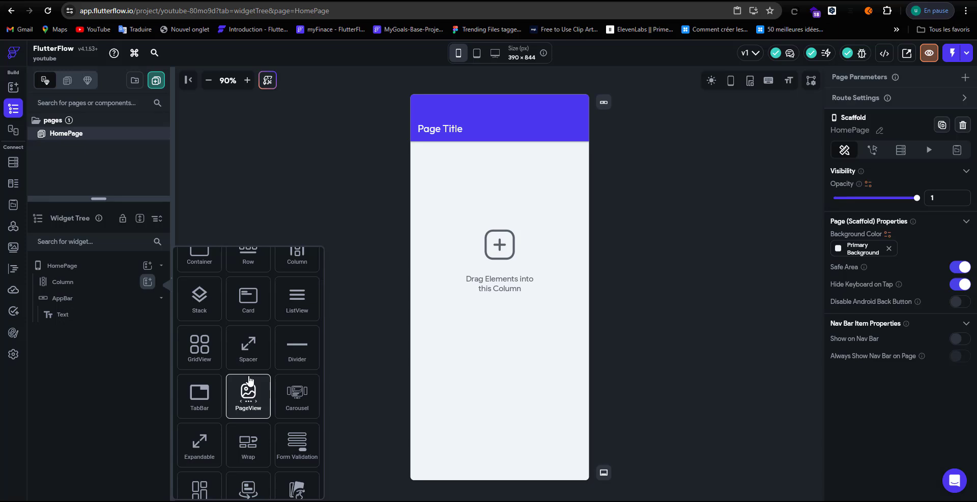
scroll(248, 379, up, 4)
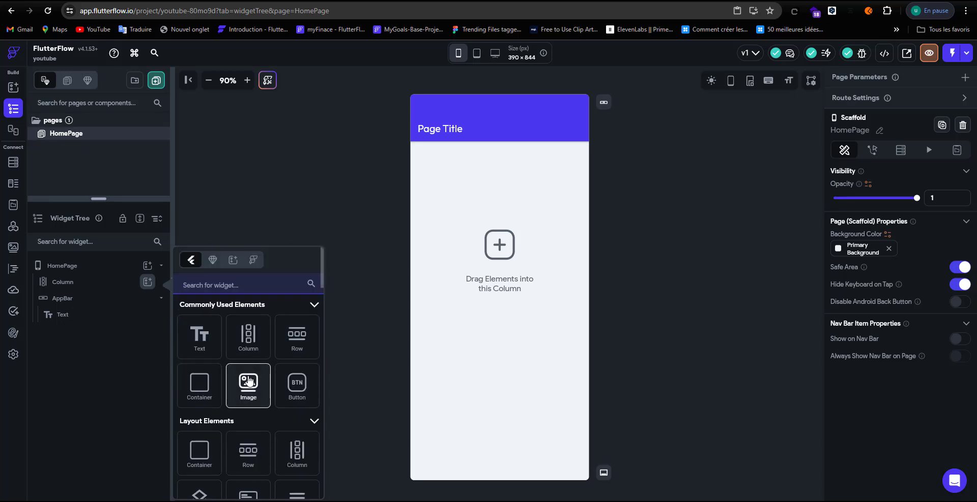
text(d)
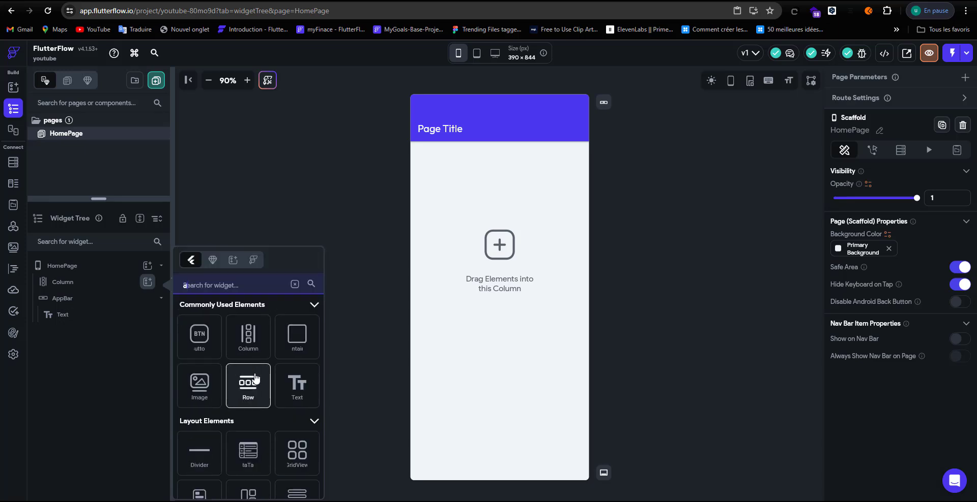
text(rop)
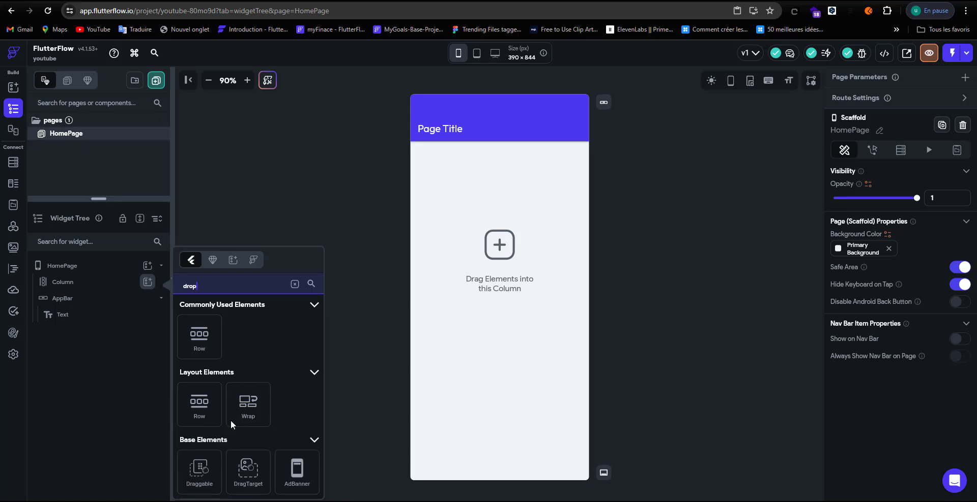
scroll(293, 413, down, 3)
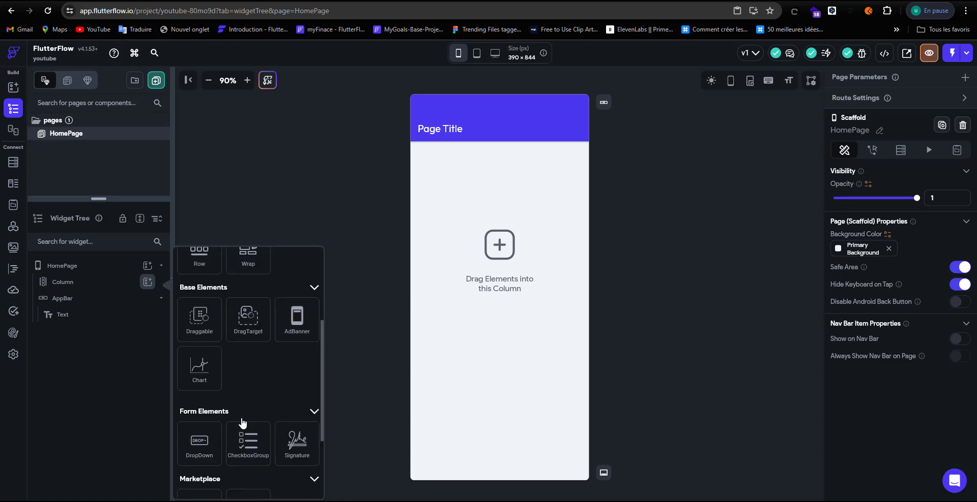
scroll(243, 423, down, 3)
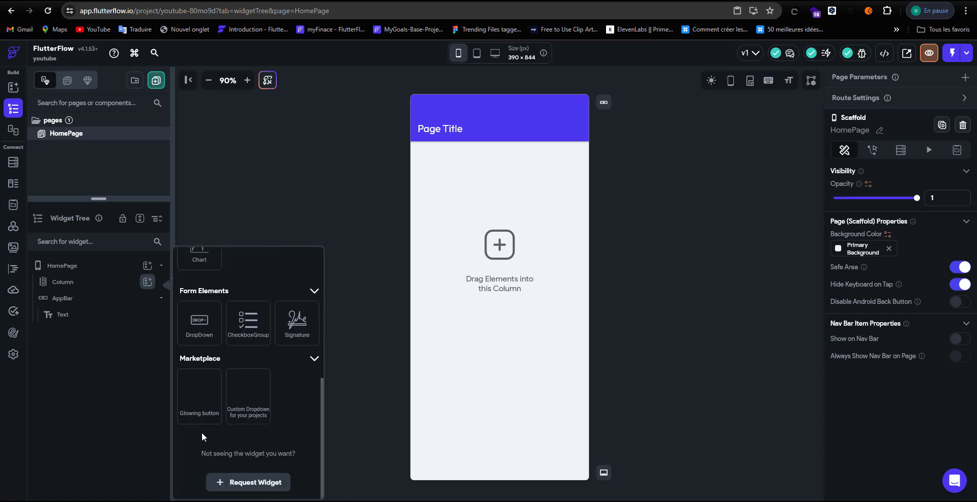
click(209, 325)
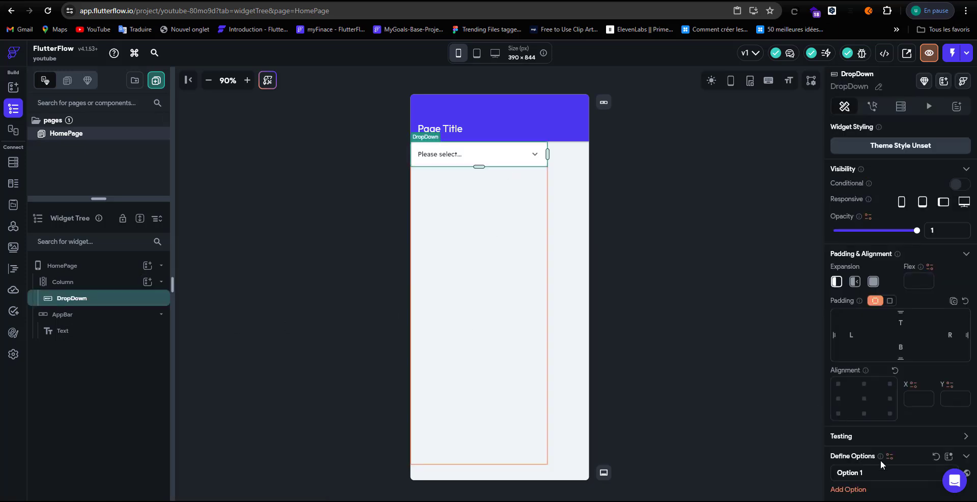
Step: Centre the DropDown horizontally and set its top padding to 30
click(864, 400)
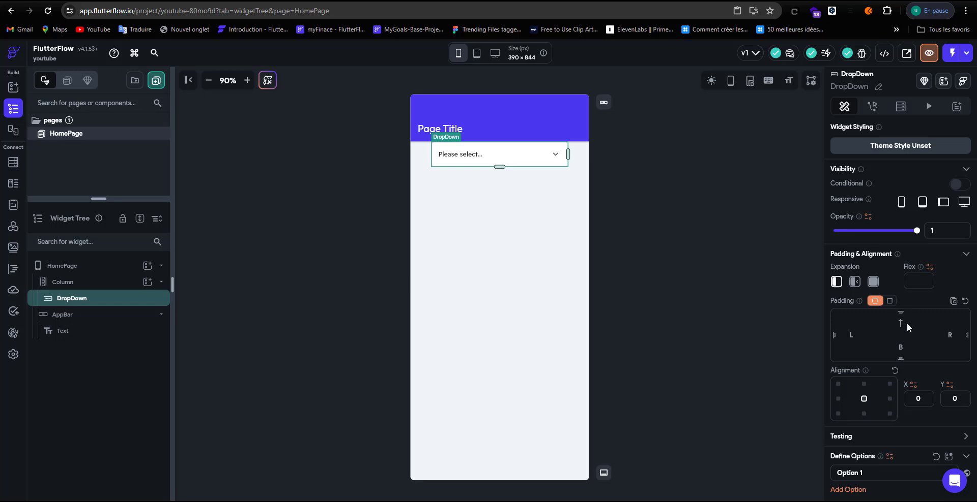
text(3)
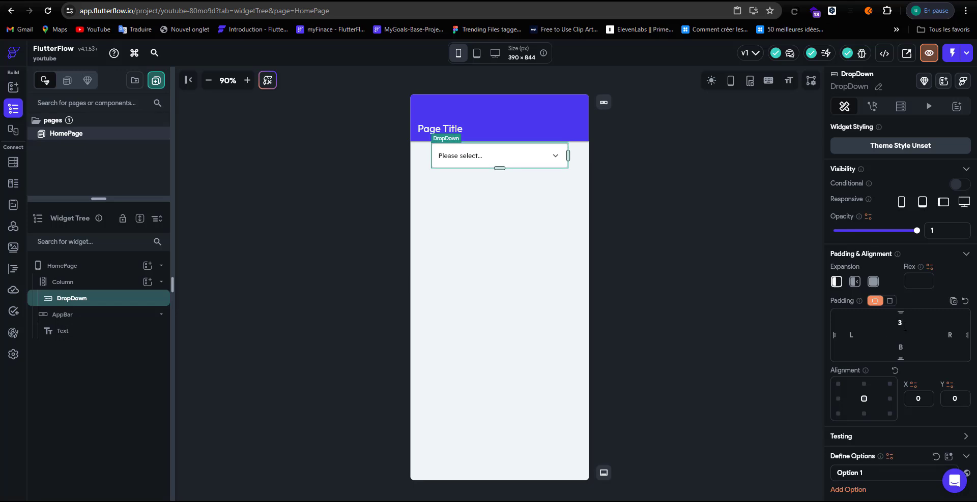
text(0)
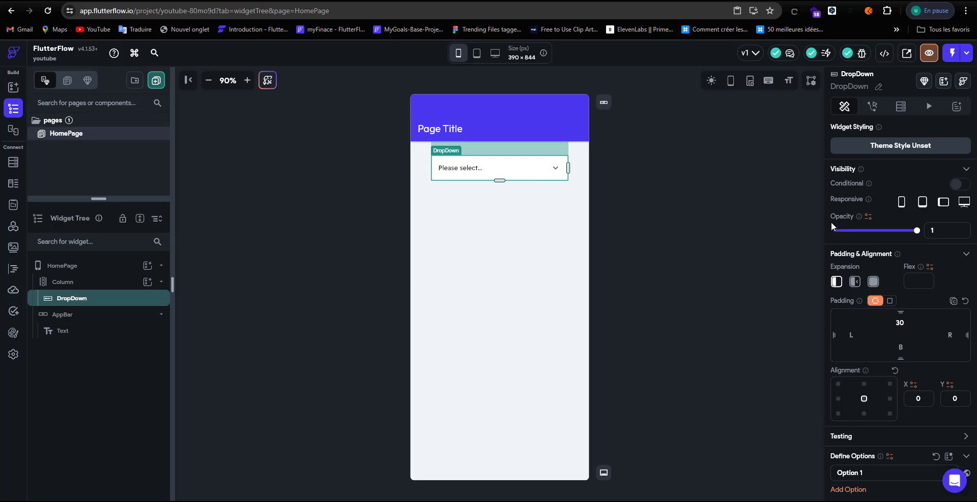
scroll(857, 340, down, 3)
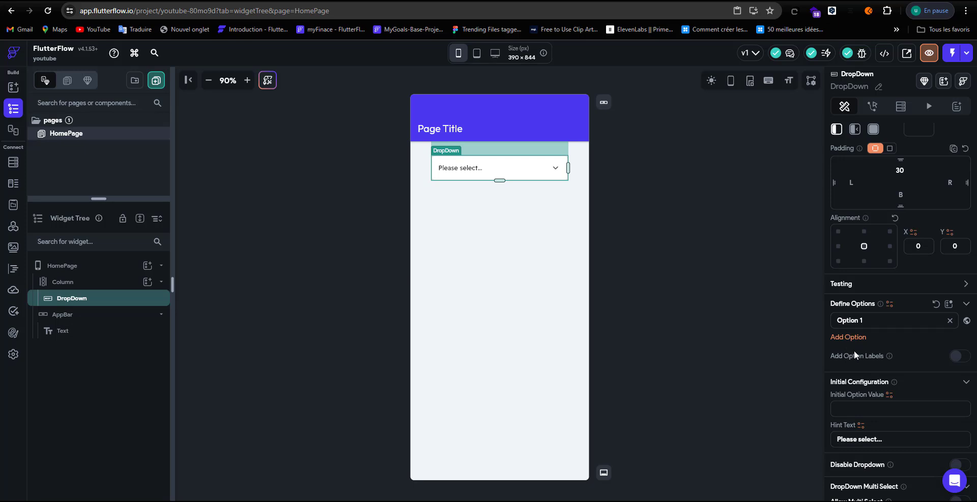
click(890, 304)
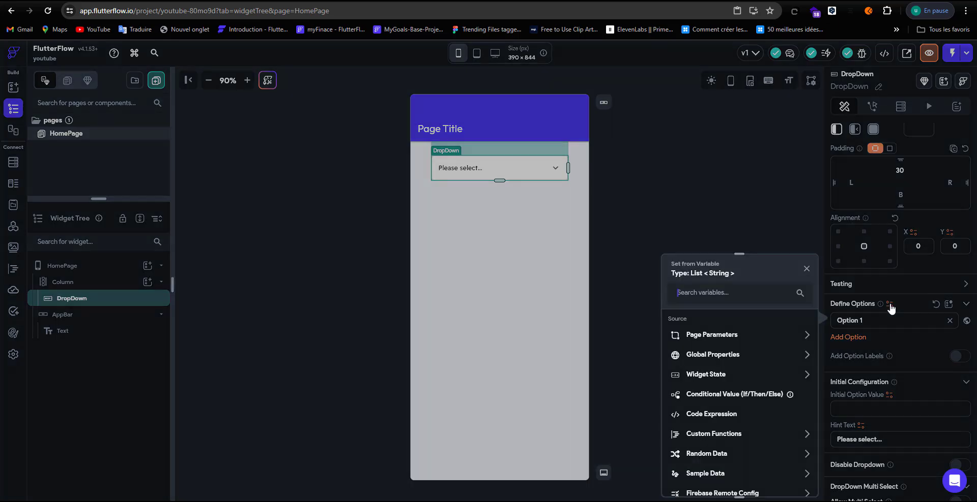
Step: Add a Supabase backend query on the Pays table to the DropDown
click(765, 218)
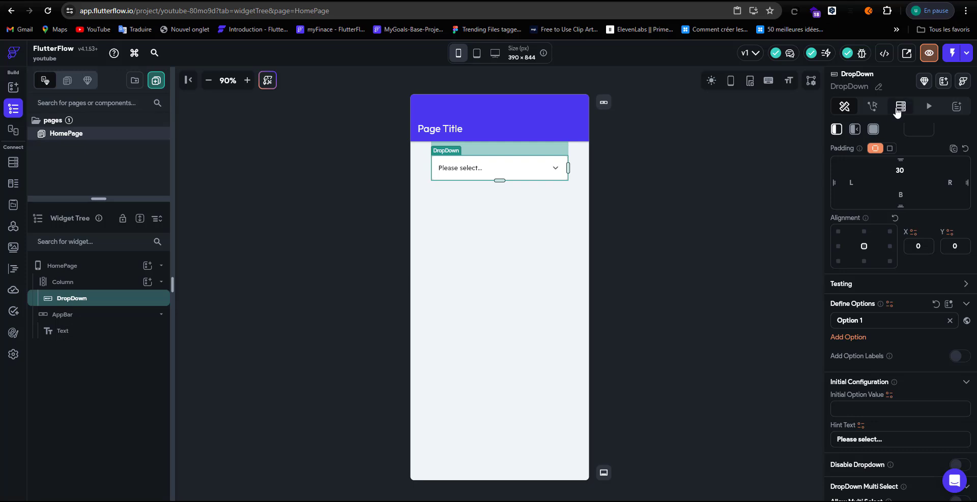
click(899, 107)
click(883, 135)
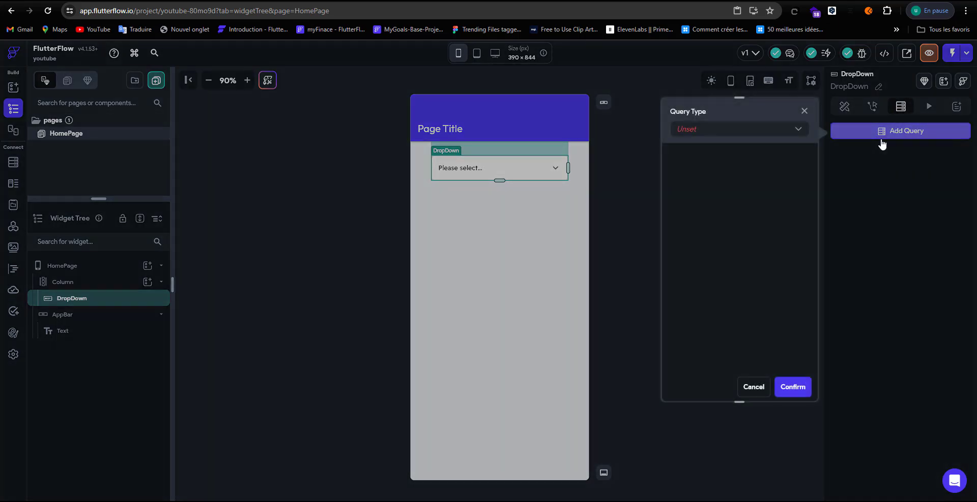
click(771, 131)
click(738, 204)
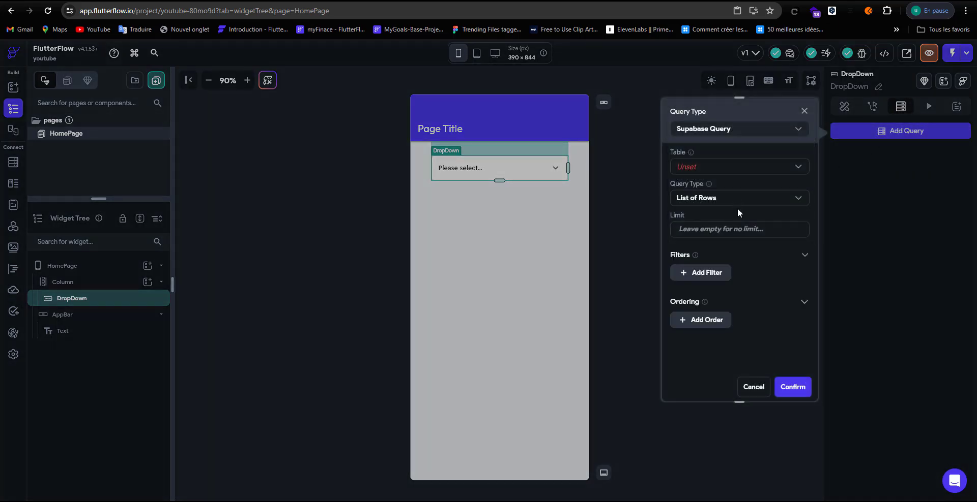
click(737, 166)
click(737, 172)
click(791, 387)
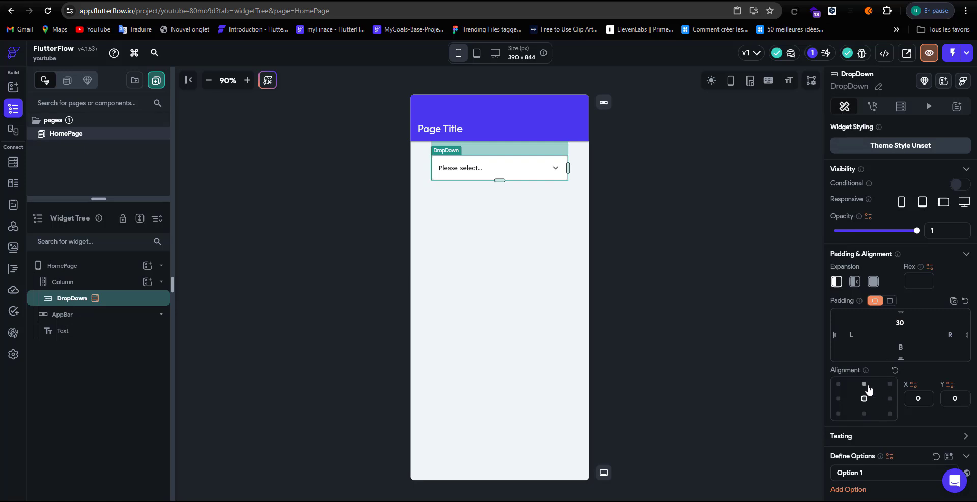
scroll(870, 381, down, 3)
Step: Bind the DropDown options to Pays Rows, mapping each row to its pays field
click(889, 305)
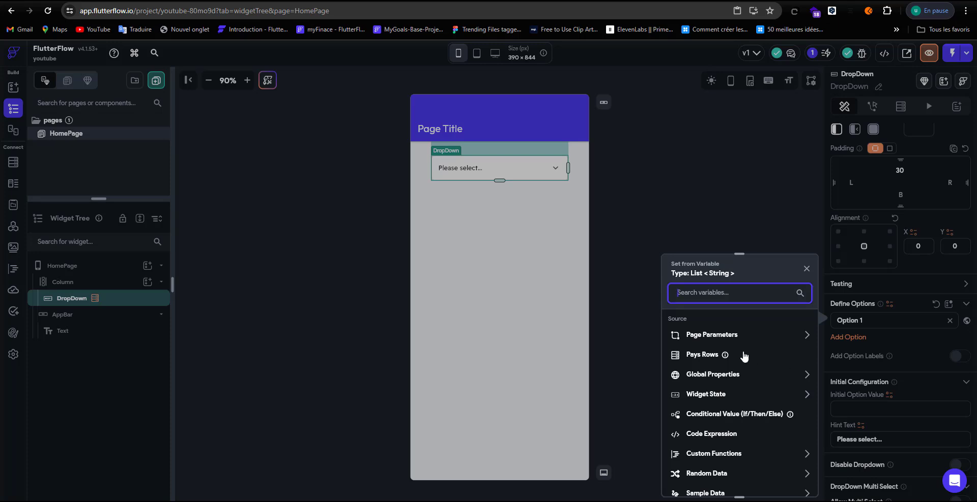
click(741, 358)
click(746, 360)
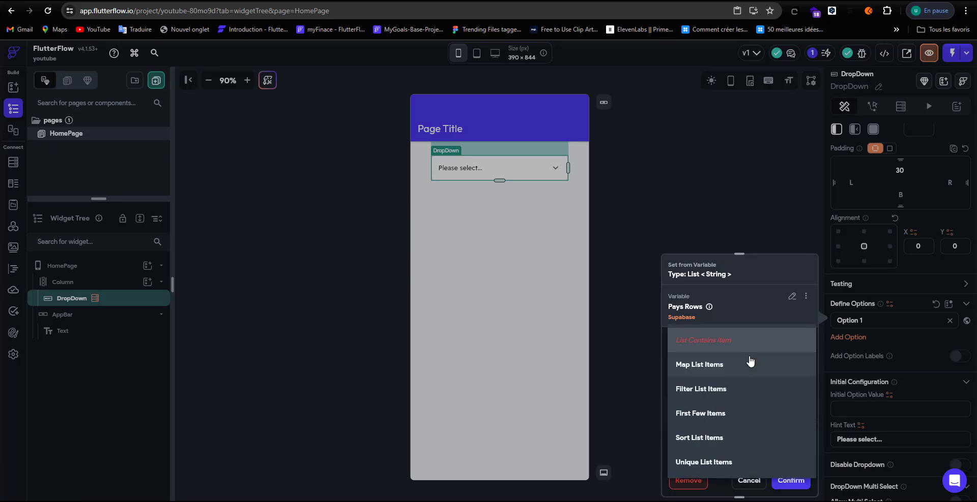
click(741, 371)
click(735, 377)
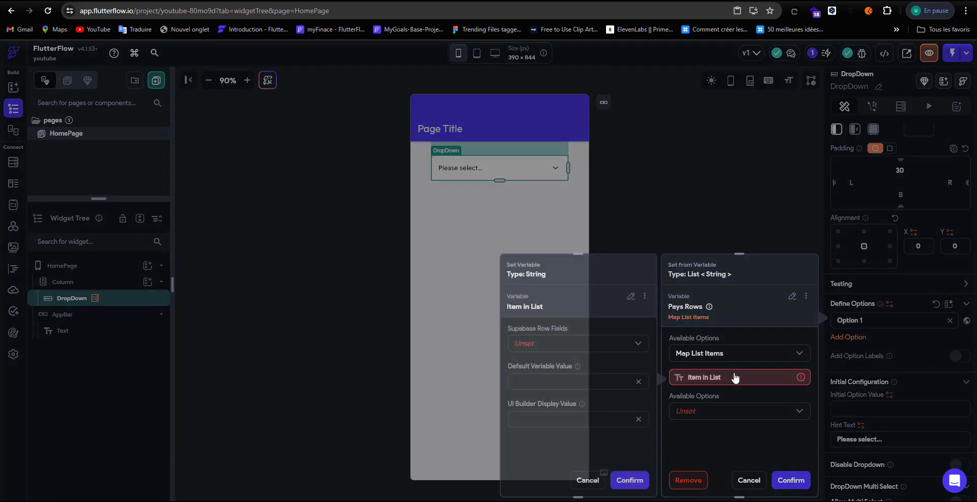
click(617, 344)
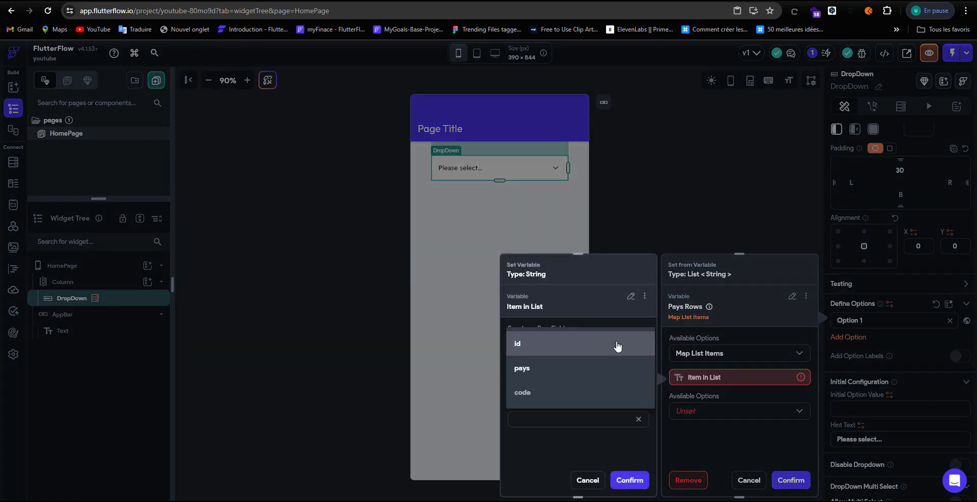
click(602, 369)
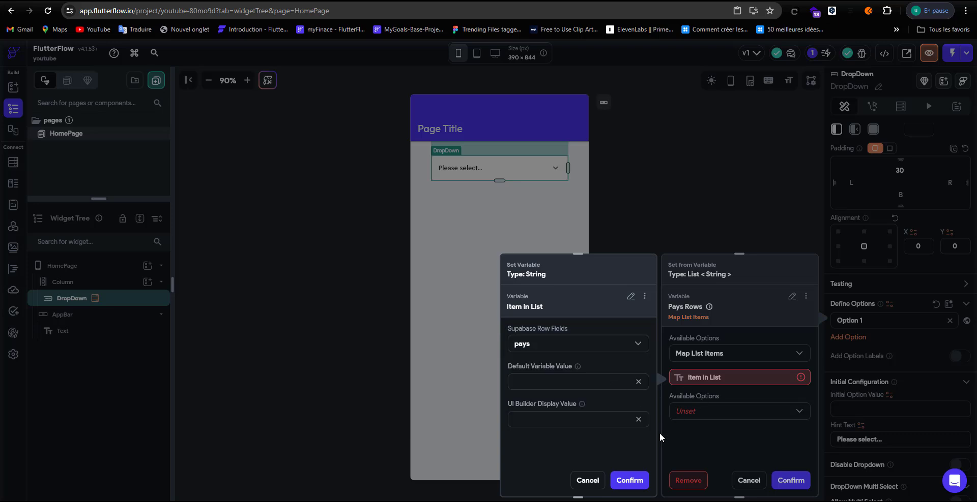
click(629, 480)
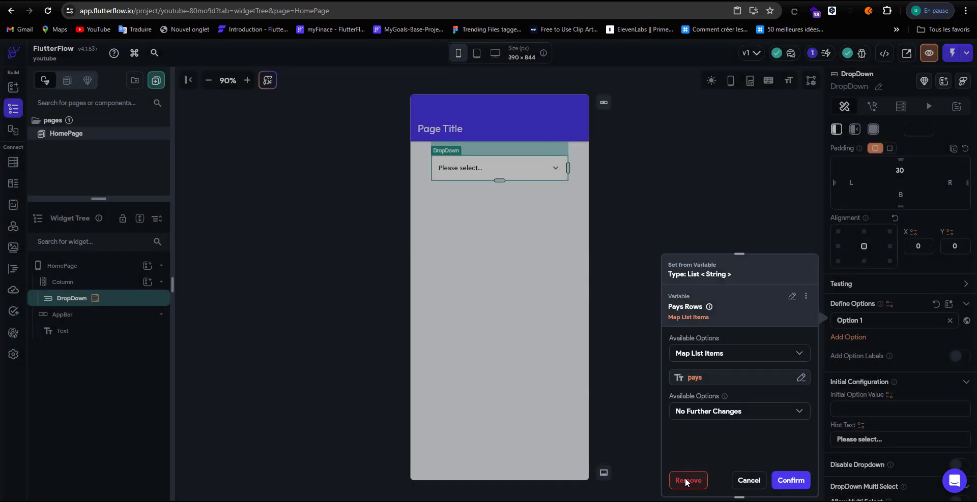
click(784, 480)
scroll(884, 341, down, 1)
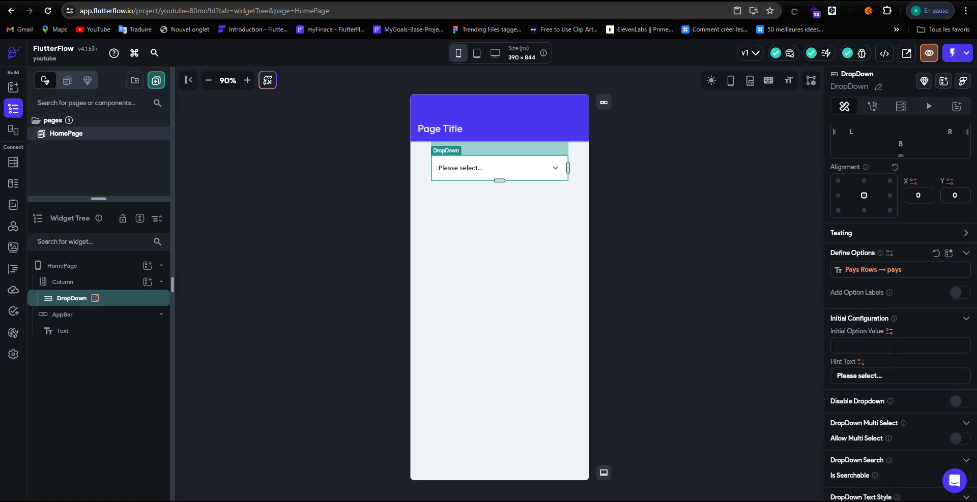
drag(877, 375, 768, 385)
text(Selectionner tun payst)
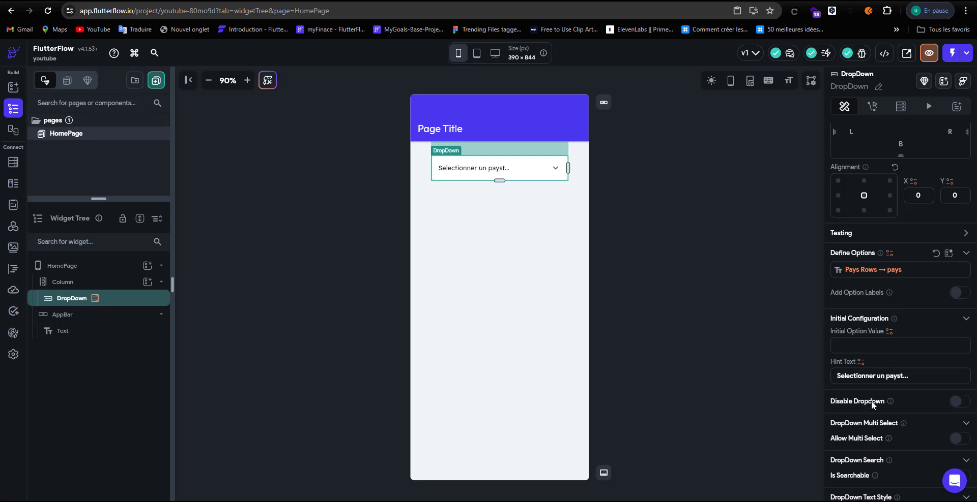
key(Delete)
scroll(941, 383, down, 2)
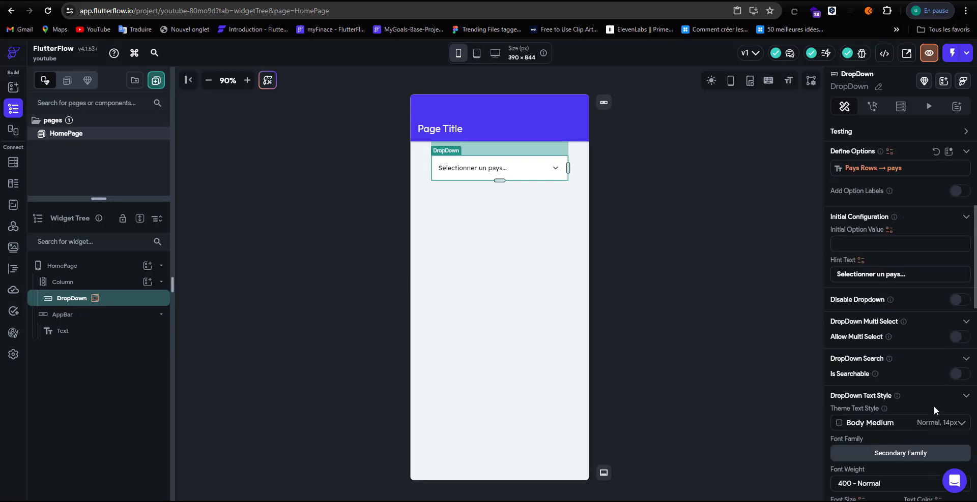
click(959, 377)
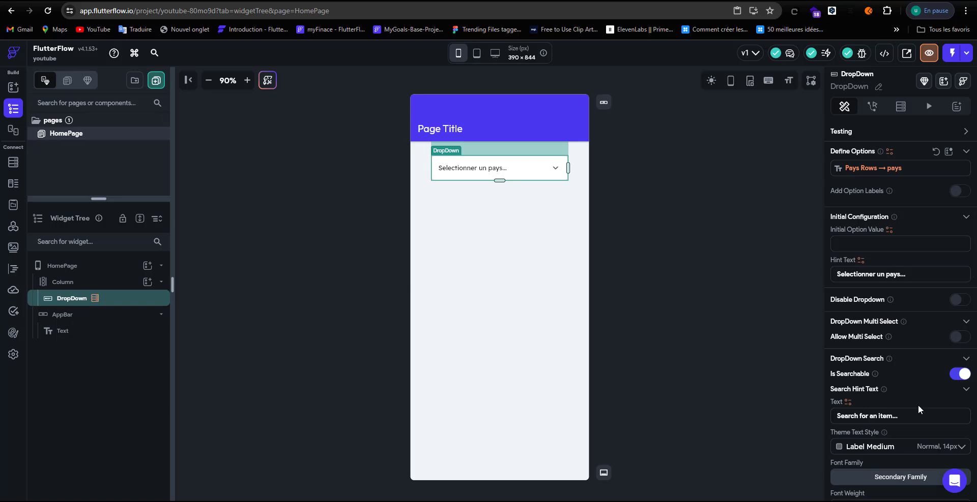
scroll(894, 418, down, 5)
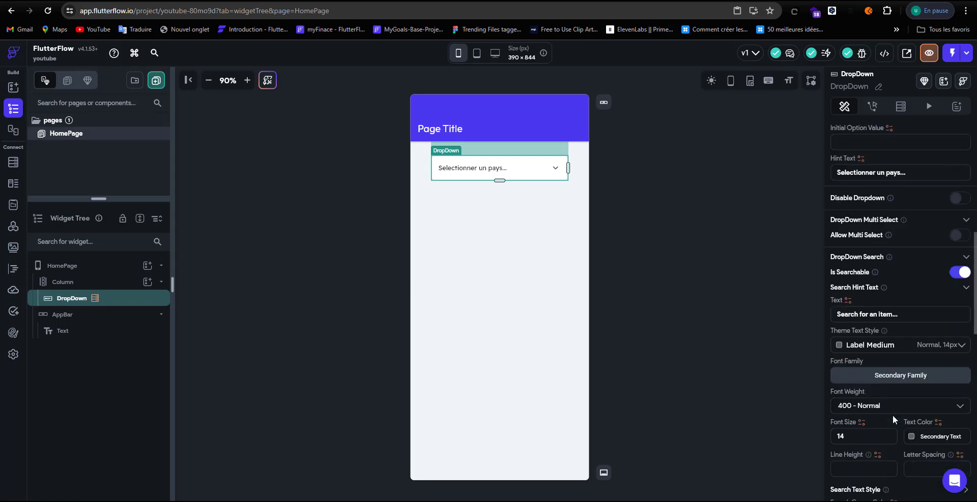
scroll(894, 418, up, 5)
scroll(894, 418, up, 6)
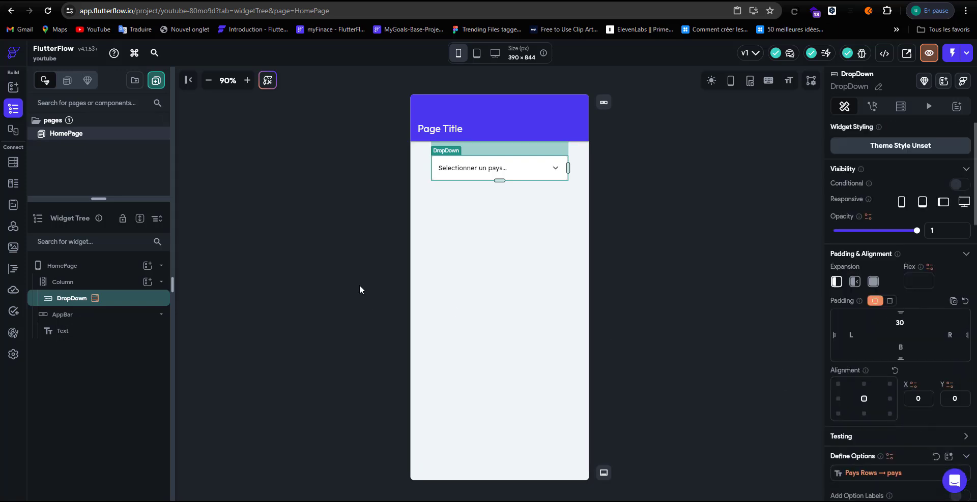
Step: Add a Hello World Text widget to the Column with top padding 20
click(134, 286)
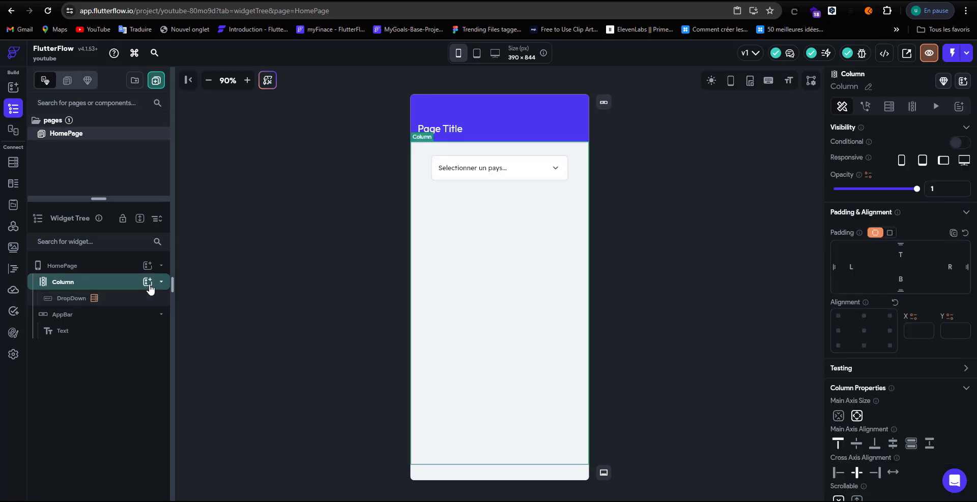
click(148, 281)
click(217, 348)
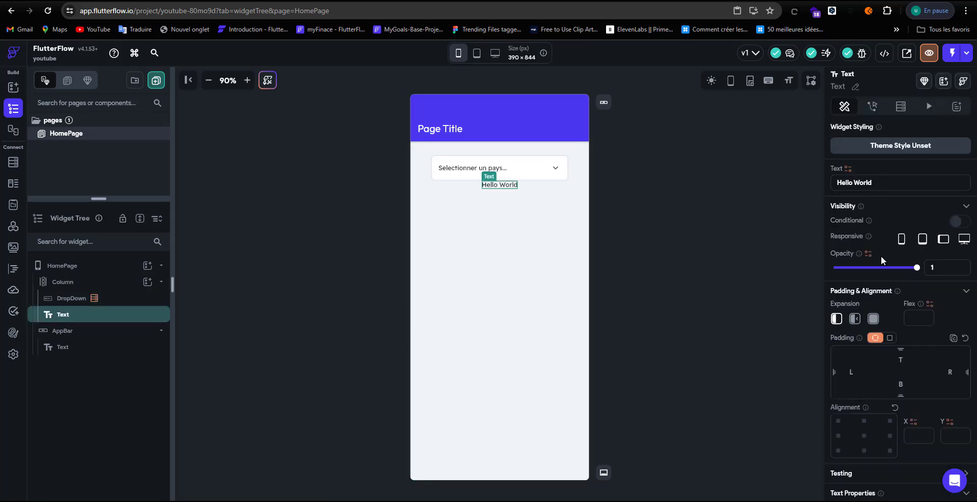
click(881, 348)
text(20)
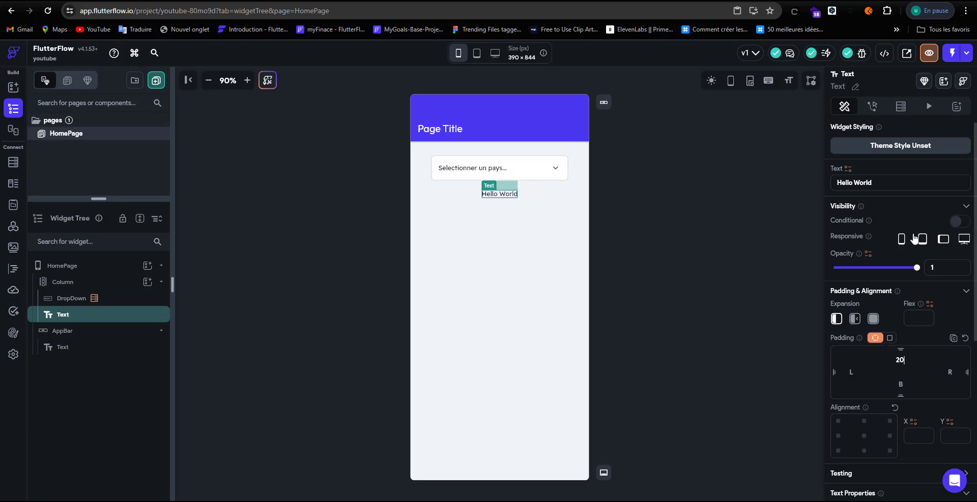
click(847, 169)
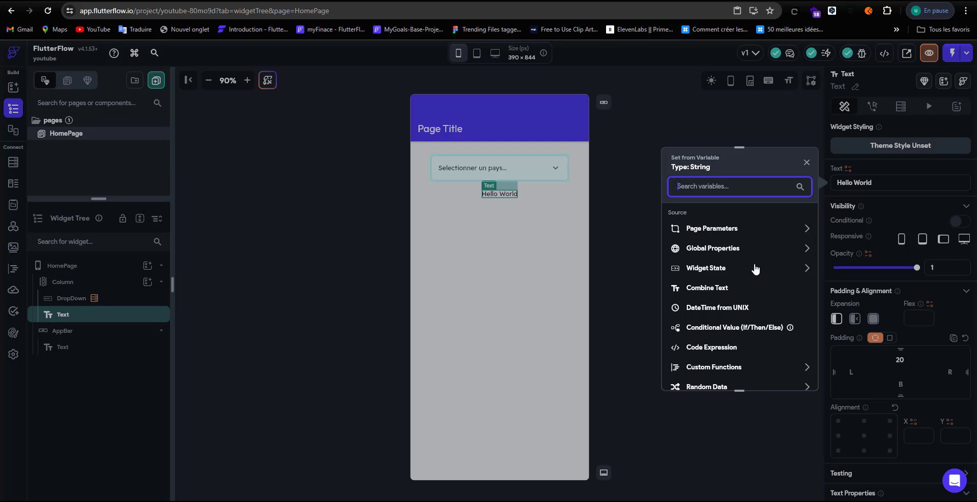
click(630, 248)
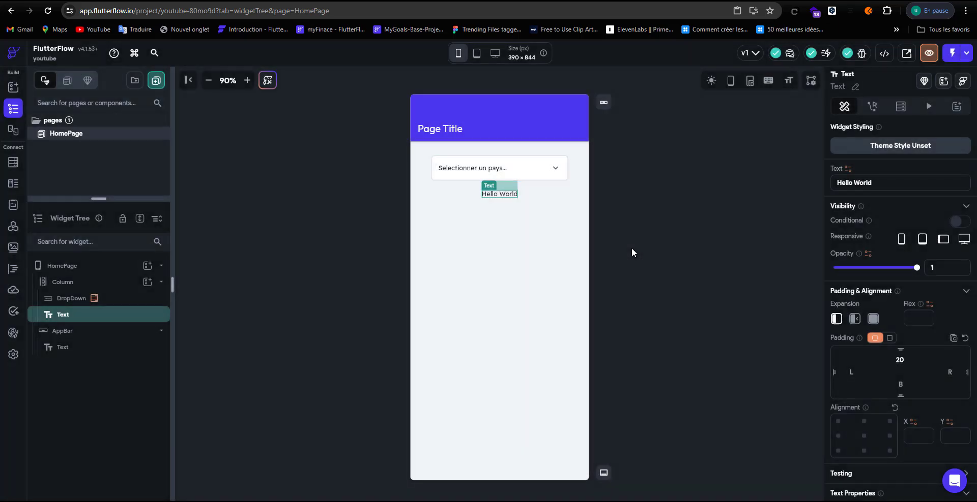
click(555, 179)
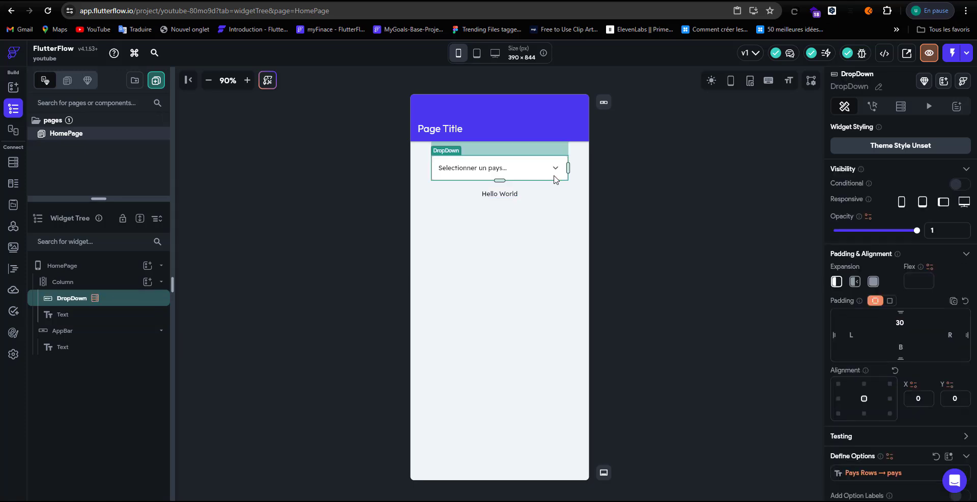
Step: Add an empty first action to the DropDown in the Action Flow Editor
click(872, 106)
click(941, 170)
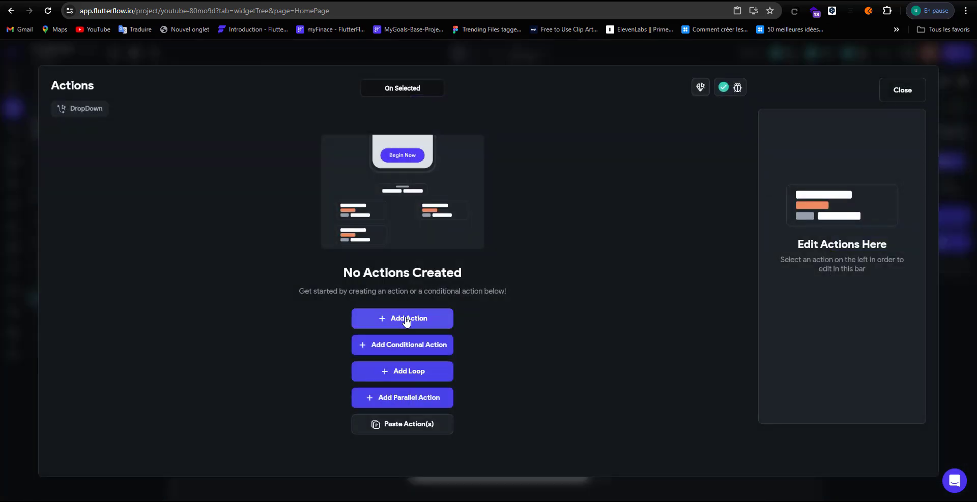
click(407, 319)
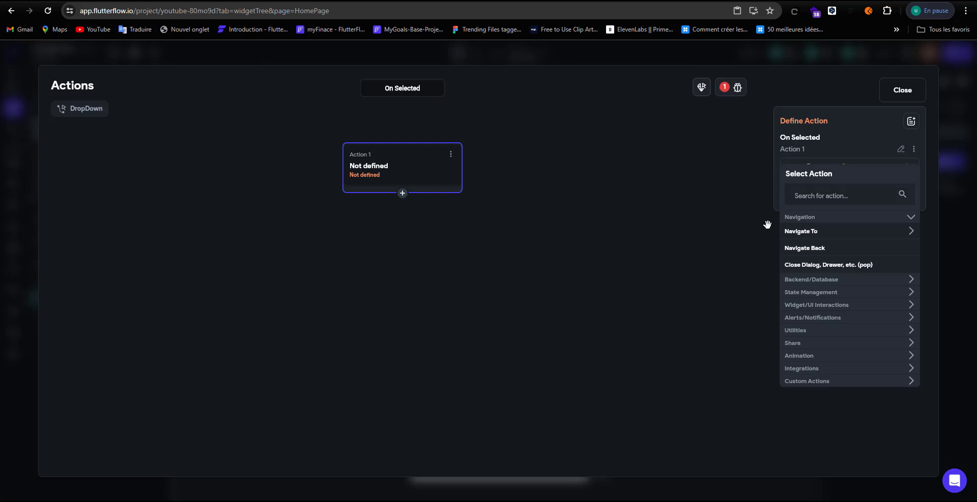
click(903, 92)
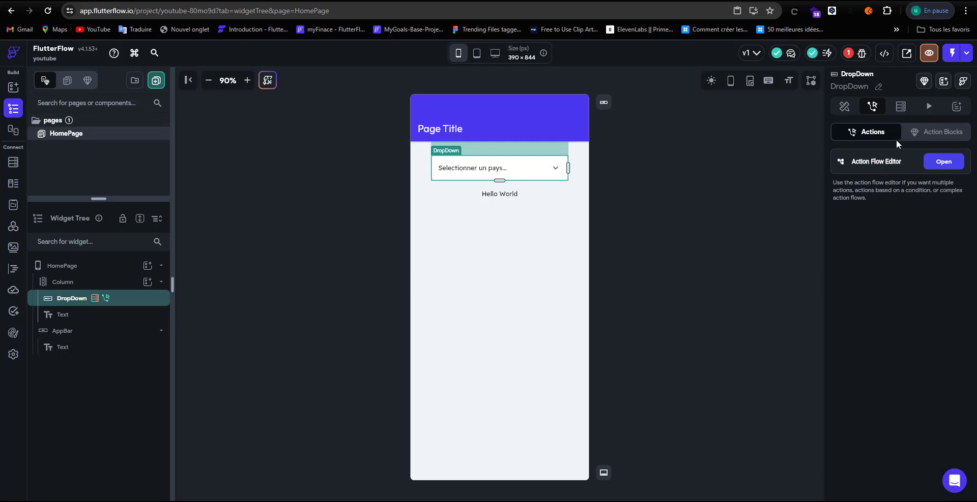
Step: Create a String page state field named 'pays' on HomePage
click(717, 185)
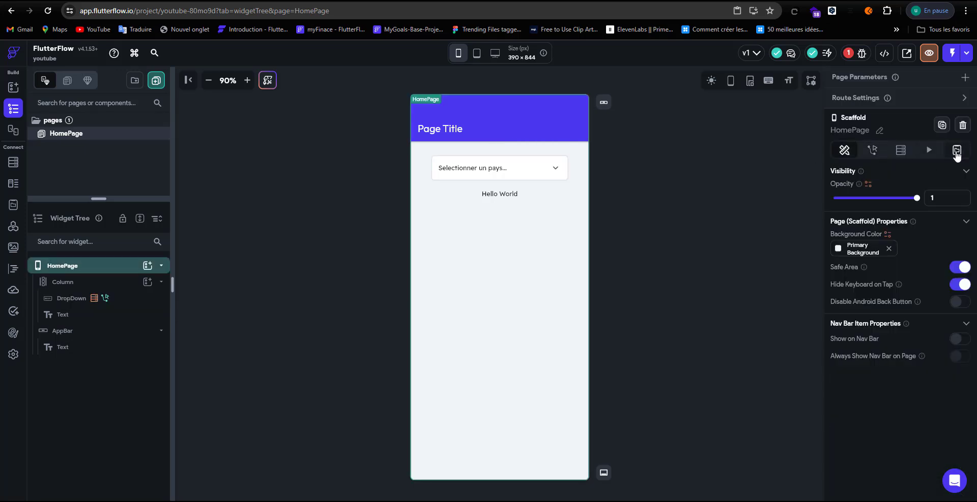
click(956, 153)
click(895, 197)
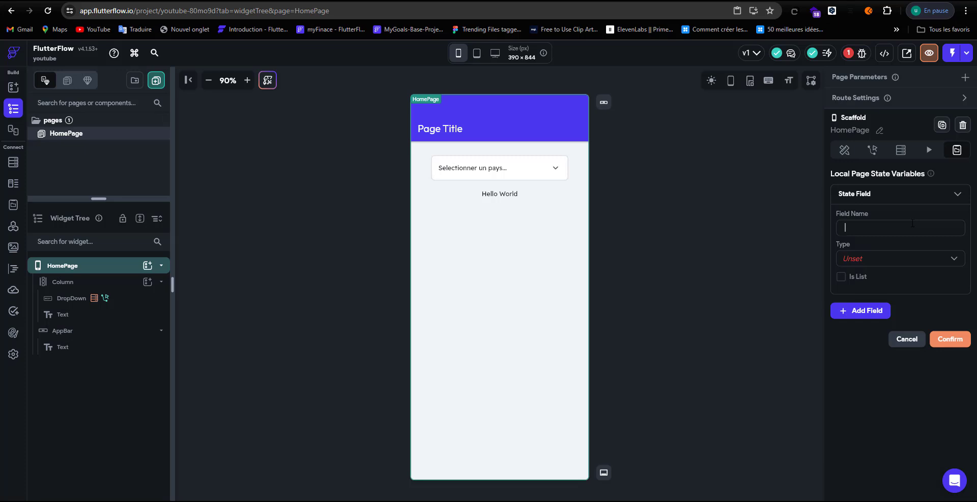
click(912, 223)
text(pays)
click(896, 262)
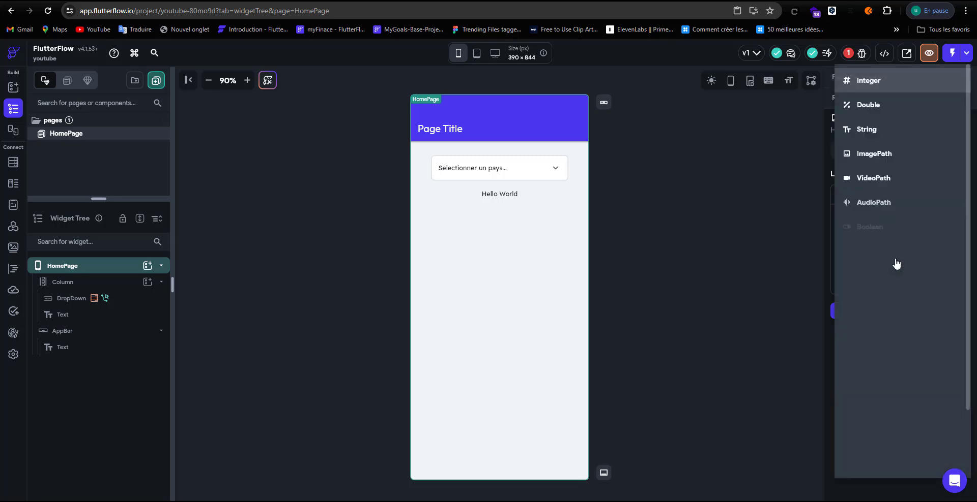
click(881, 125)
click(945, 370)
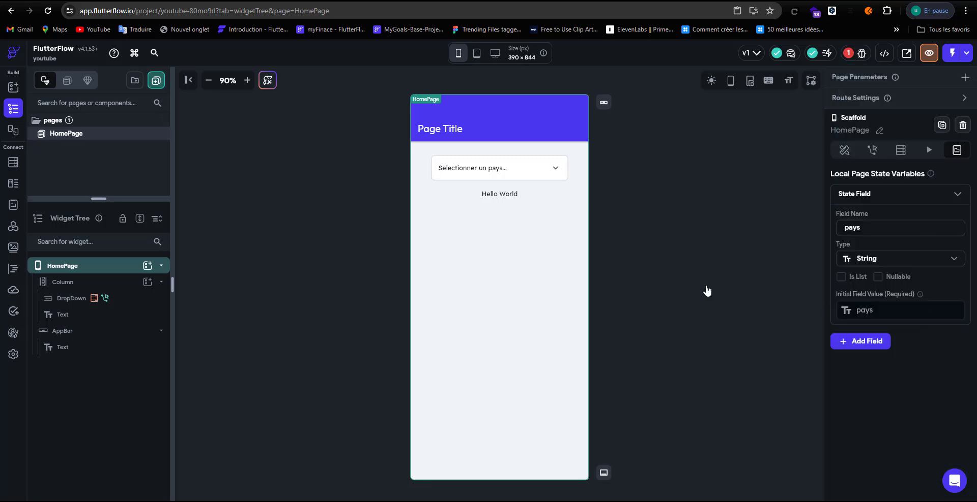
click(514, 195)
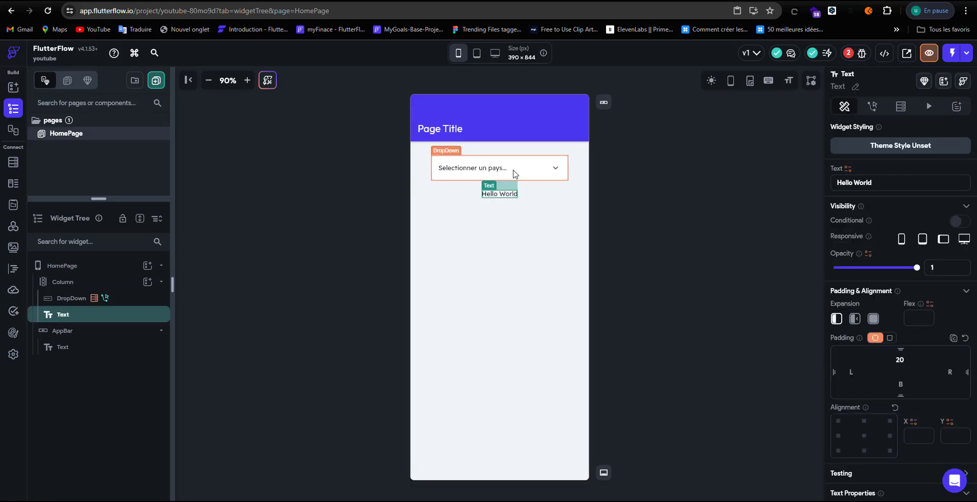
click(515, 173)
click(872, 106)
Step: Make Action 1 an Update Page State that sets the pays field's value
click(941, 162)
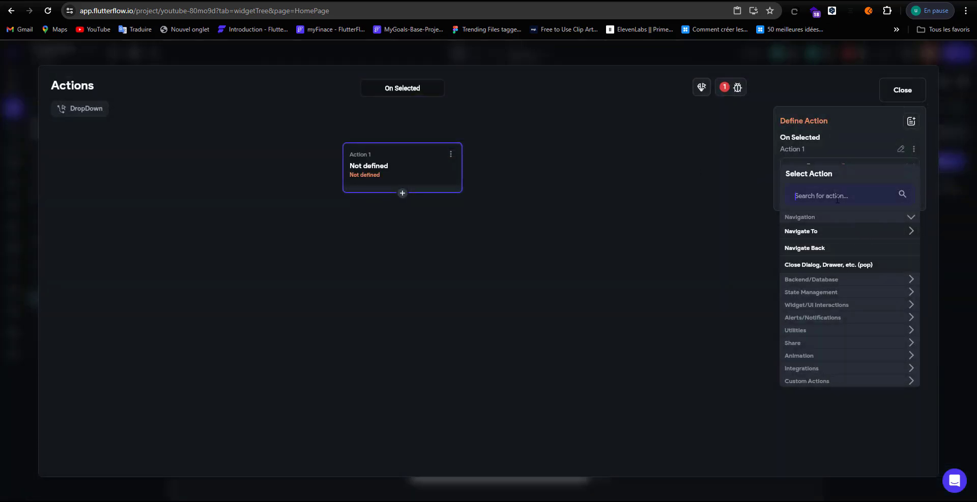
text(updat)
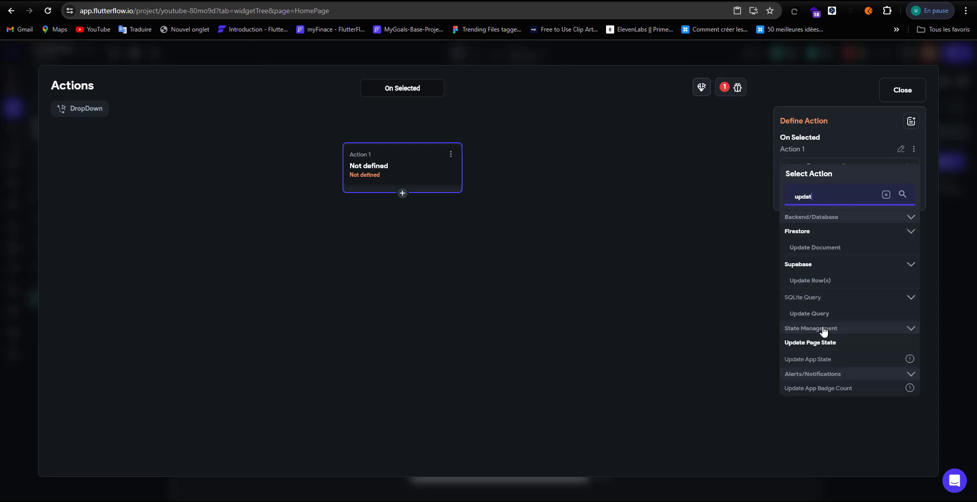
click(822, 343)
click(828, 210)
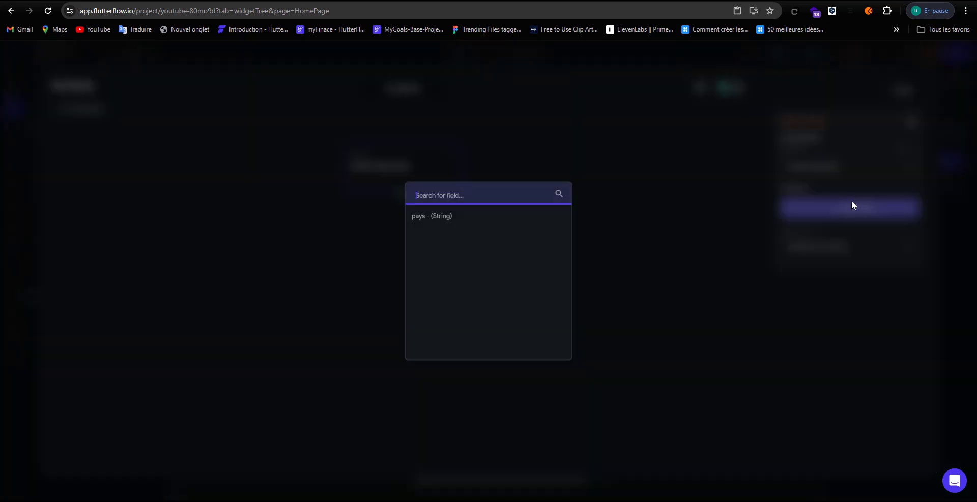
click(554, 255)
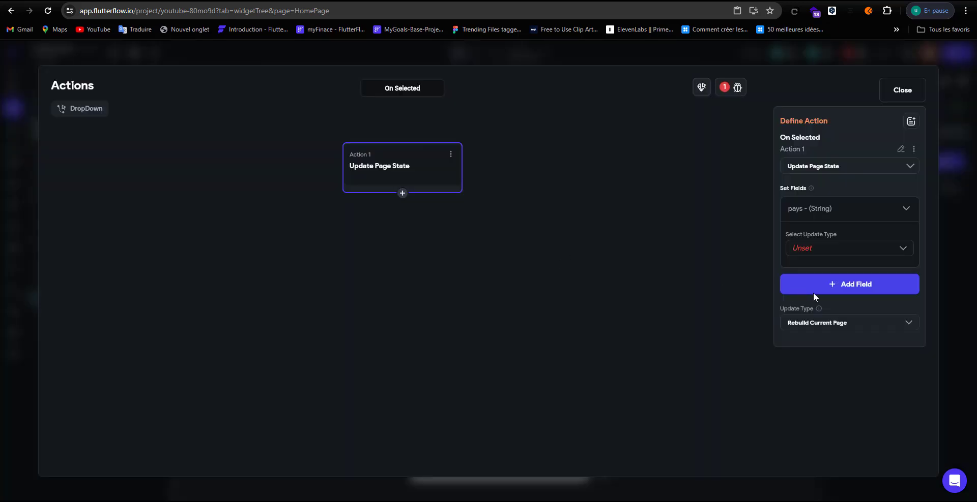
click(817, 248)
click(813, 248)
click(820, 267)
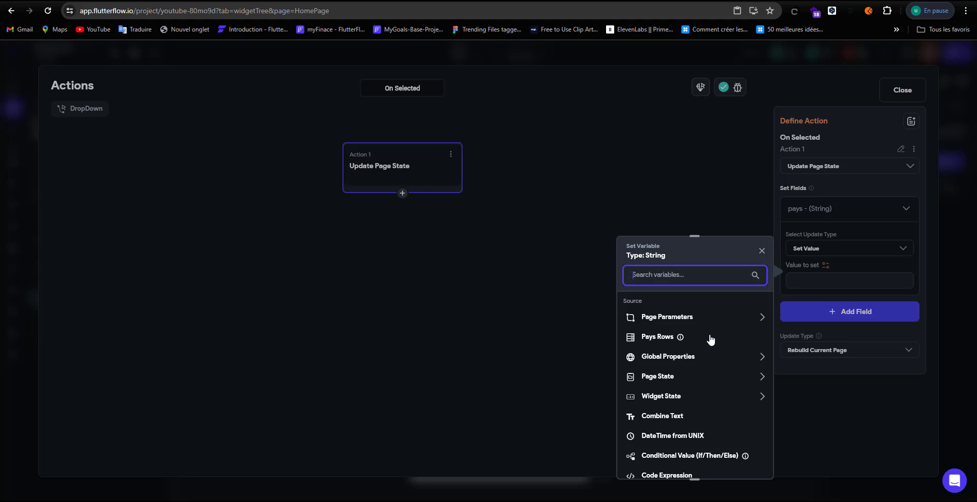
Step: Filter Pays Rows by a single condition whose first value is Item in List
click(656, 338)
click(658, 340)
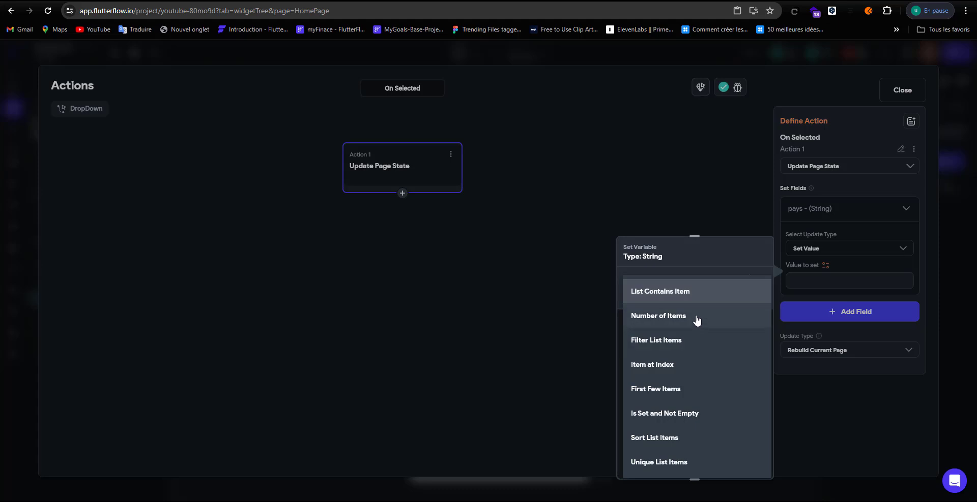
click(689, 342)
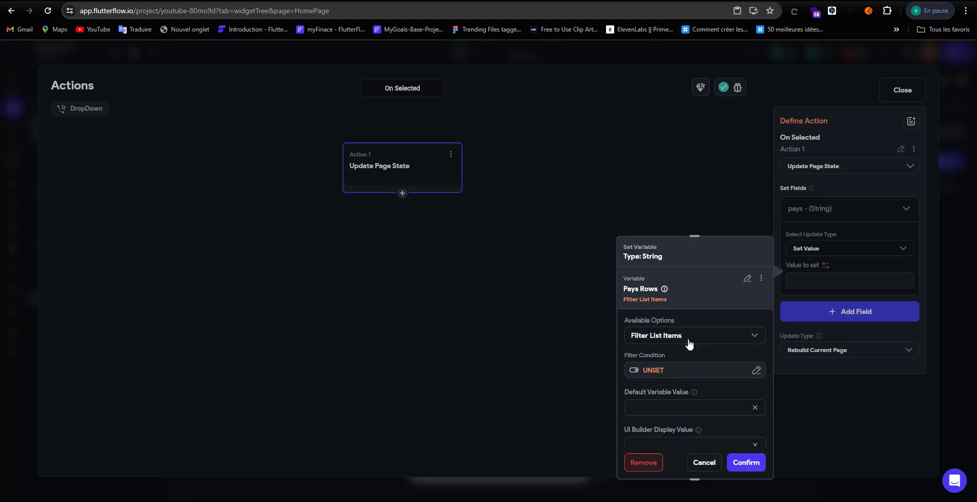
click(684, 371)
click(527, 336)
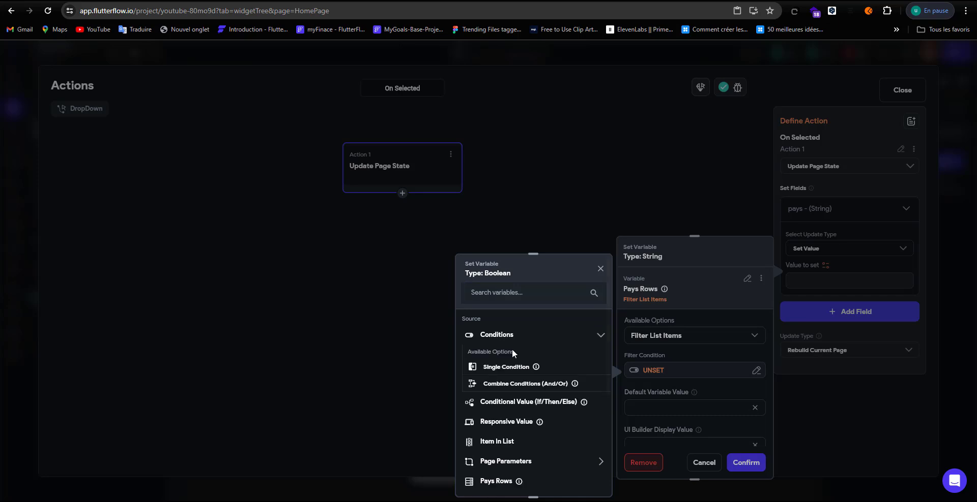
click(501, 369)
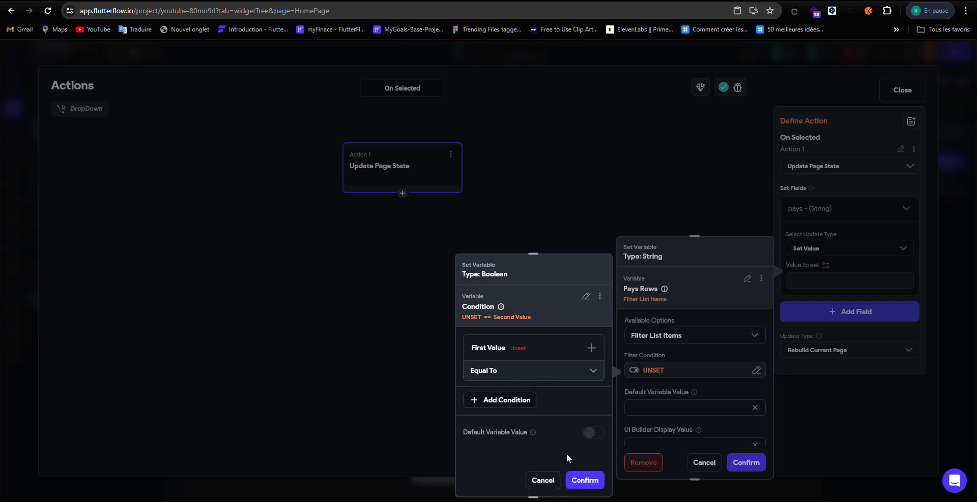
click(519, 348)
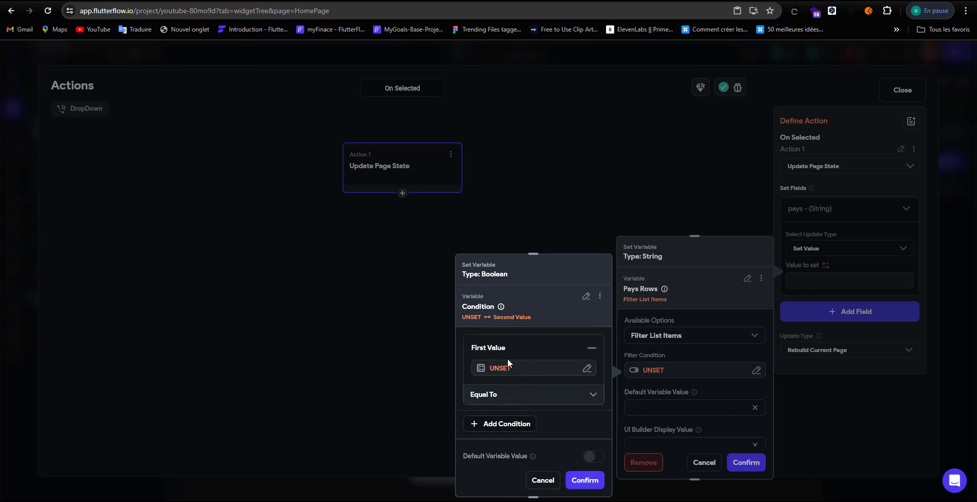
click(536, 368)
click(356, 335)
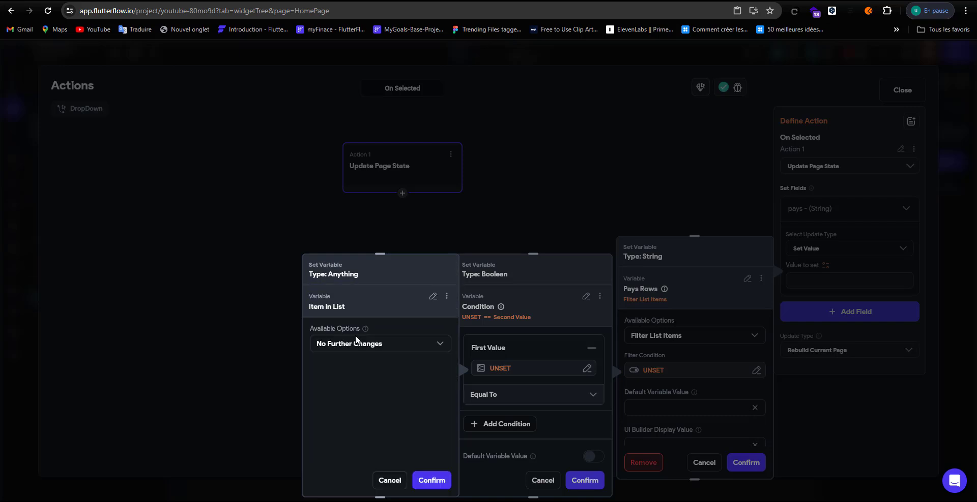
click(440, 483)
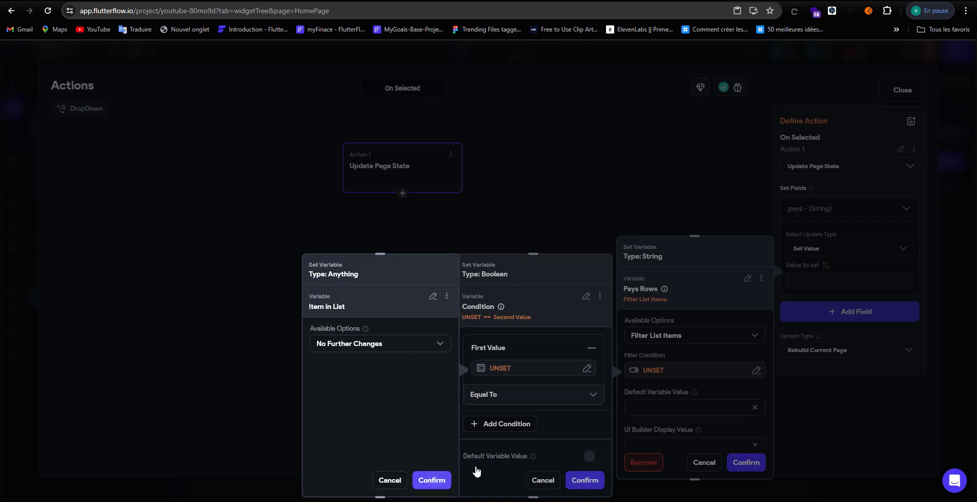
Step: Set the condition's second value to the DropDown's widget state
click(514, 426)
scroll(513, 426, down, 2)
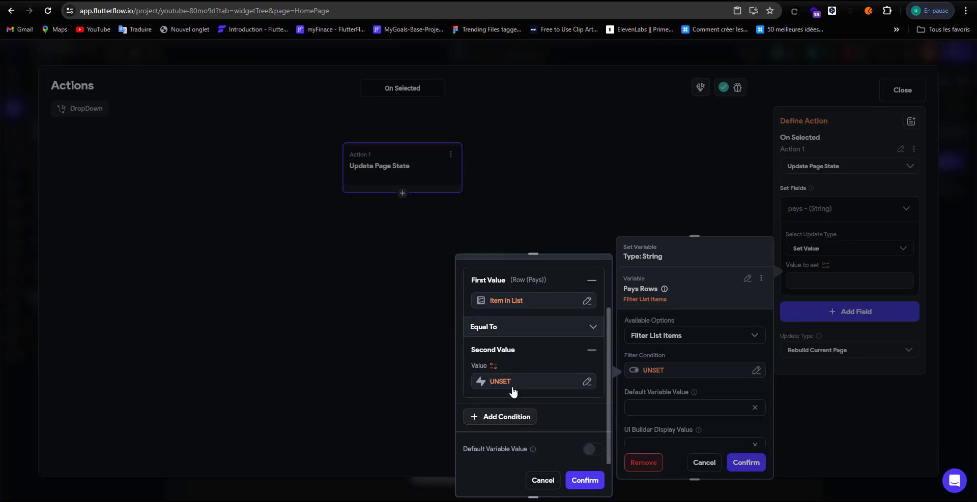
click(506, 389)
scroll(418, 406, down, 2)
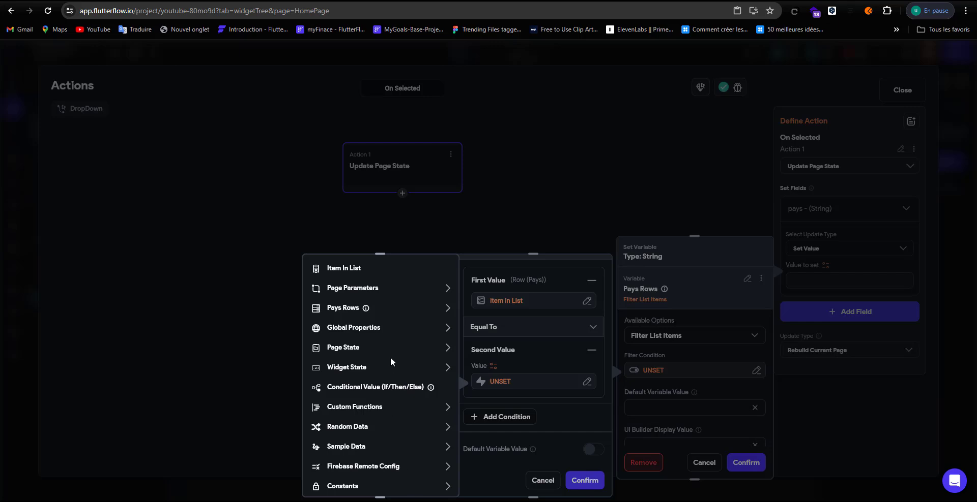
click(383, 368)
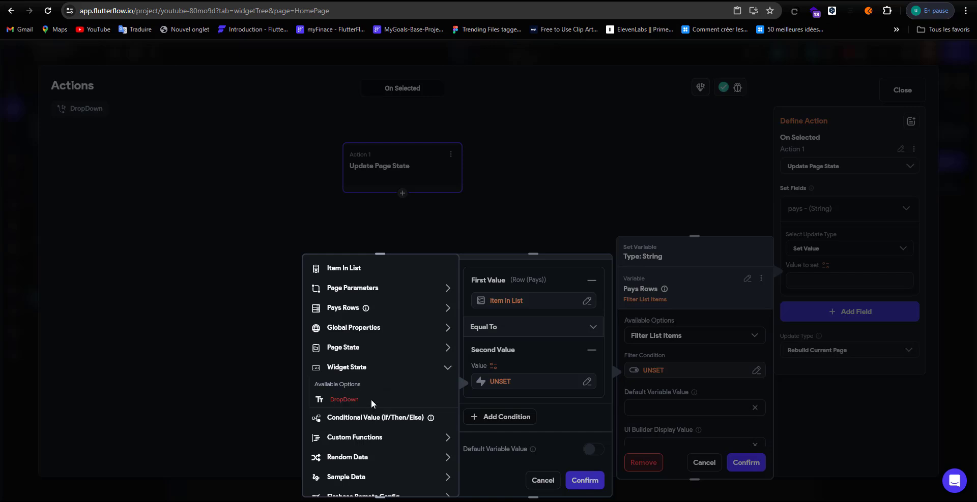
click(547, 349)
Step: Compare each row's pays field against the DropDown's chosen country and confirm the filter
click(528, 303)
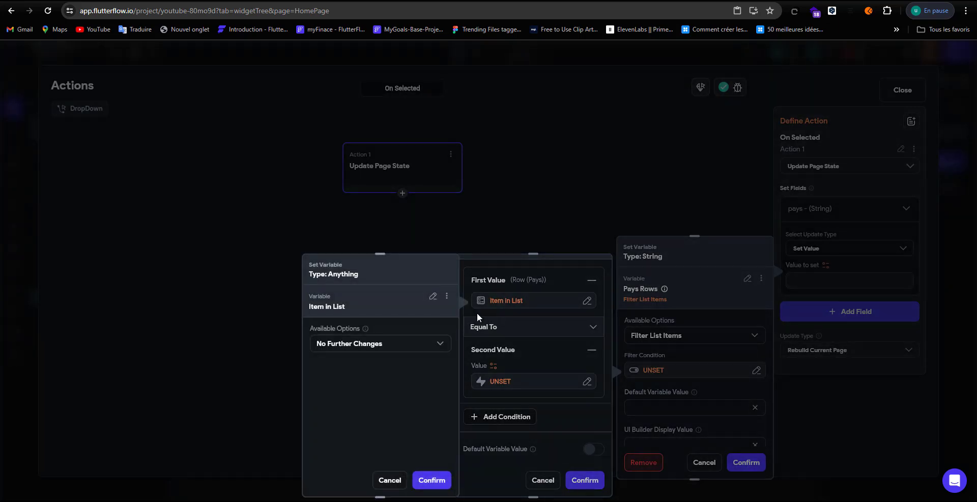
click(377, 345)
click(377, 324)
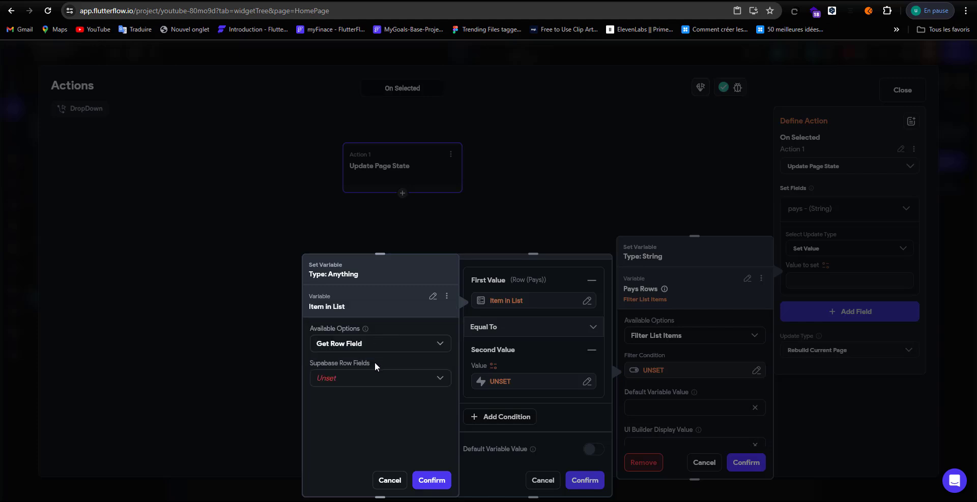
click(371, 379)
click(364, 411)
click(430, 481)
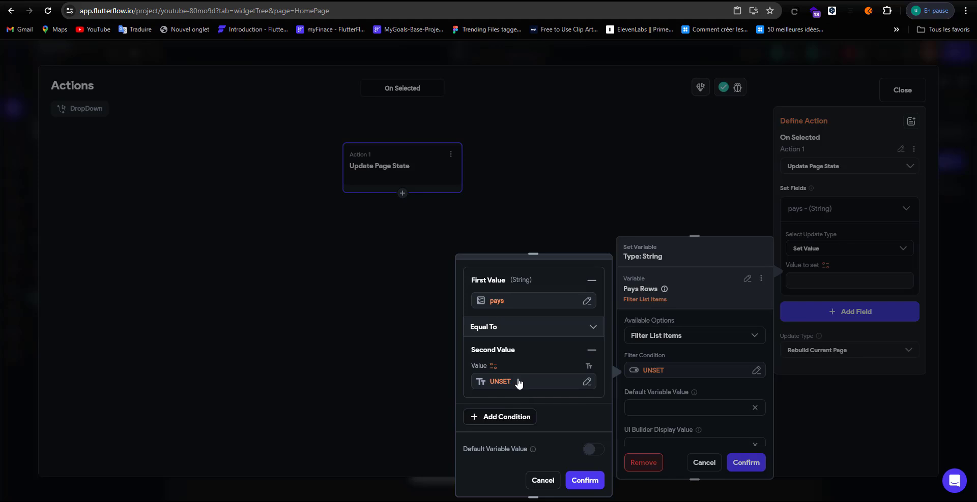
click(518, 384)
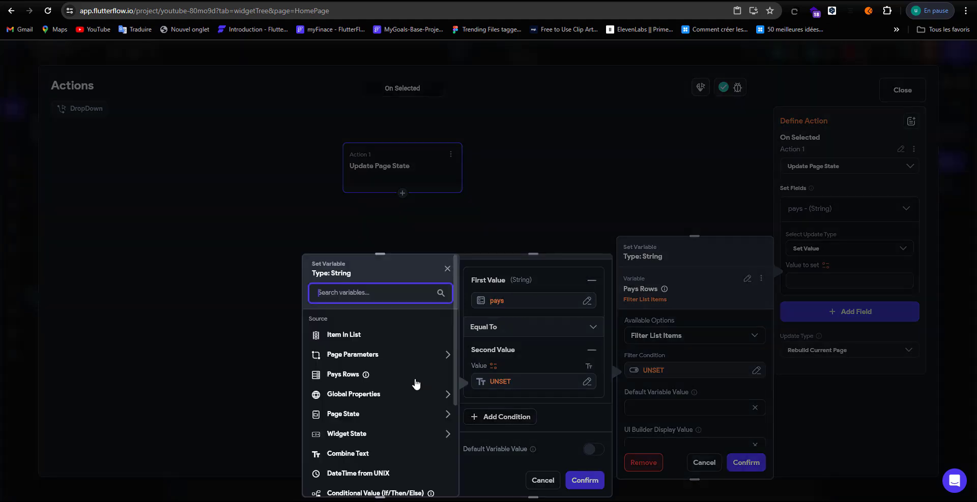
click(387, 440)
click(365, 469)
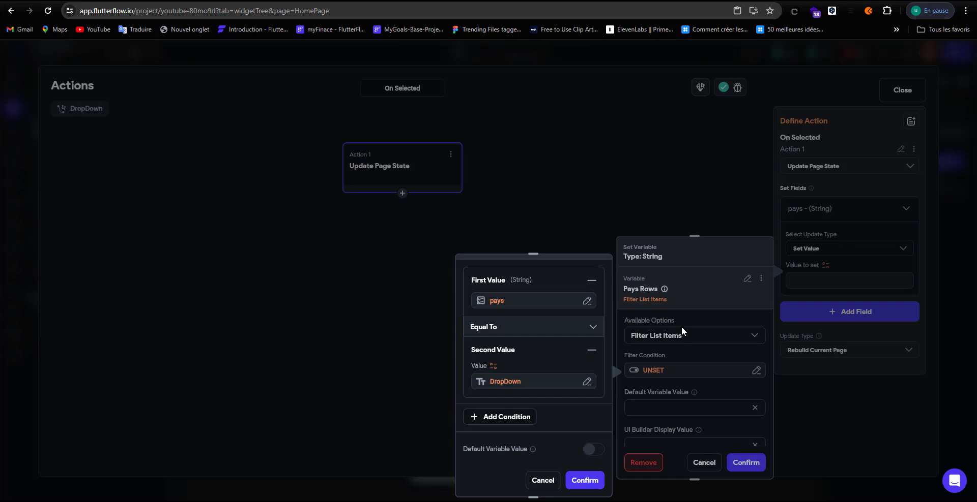
scroll(551, 355, up, 2)
scroll(551, 355, down, 2)
click(585, 481)
Step: Take the first item of the filtered Pays rows
click(702, 409)
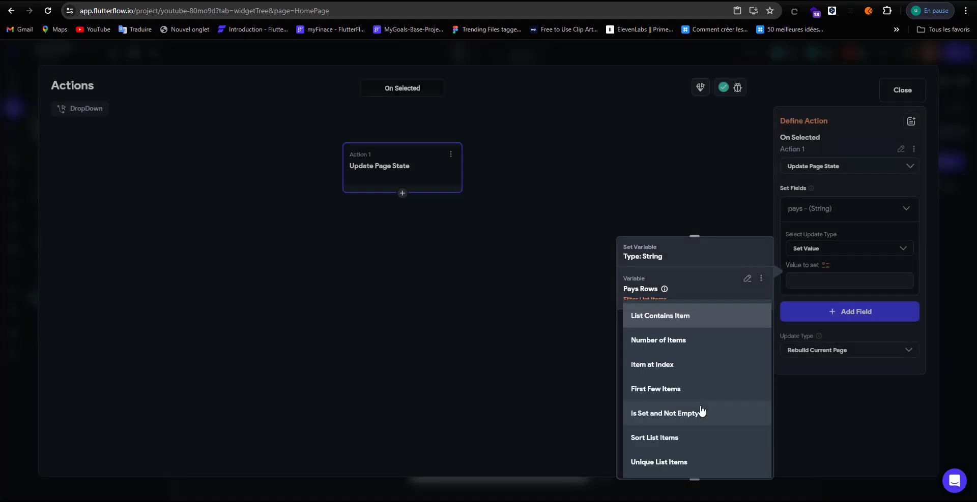
click(684, 367)
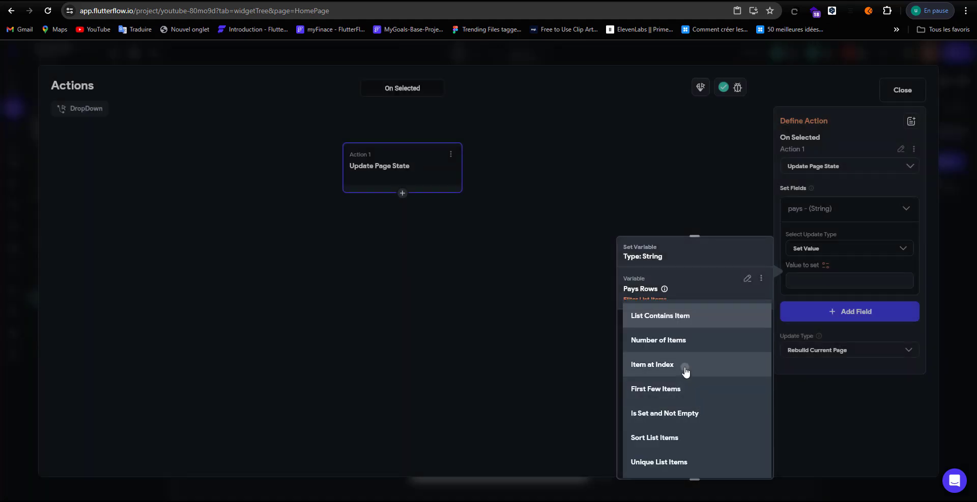
click(676, 406)
click(681, 364)
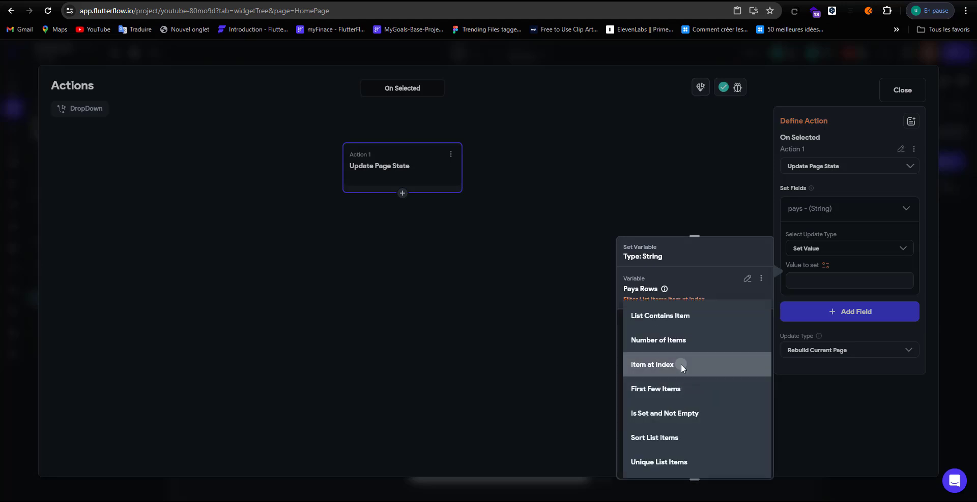
click(681, 353)
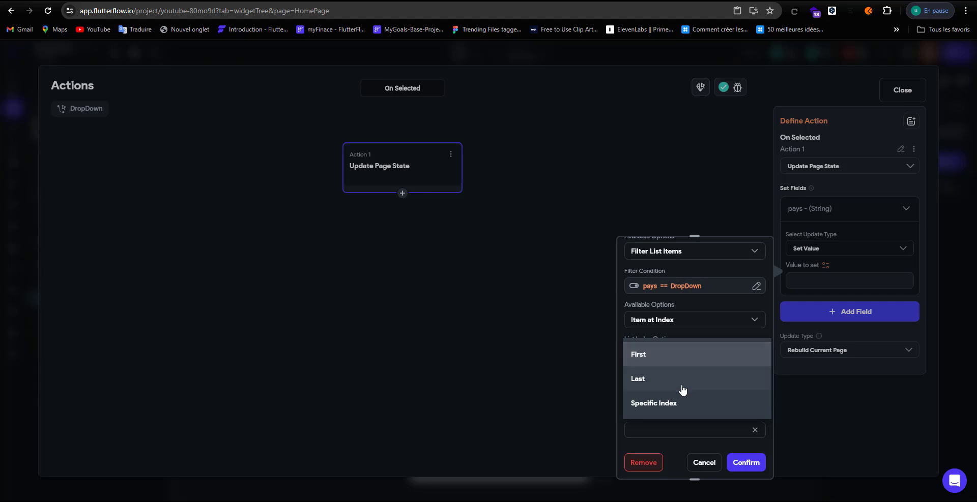
click(676, 359)
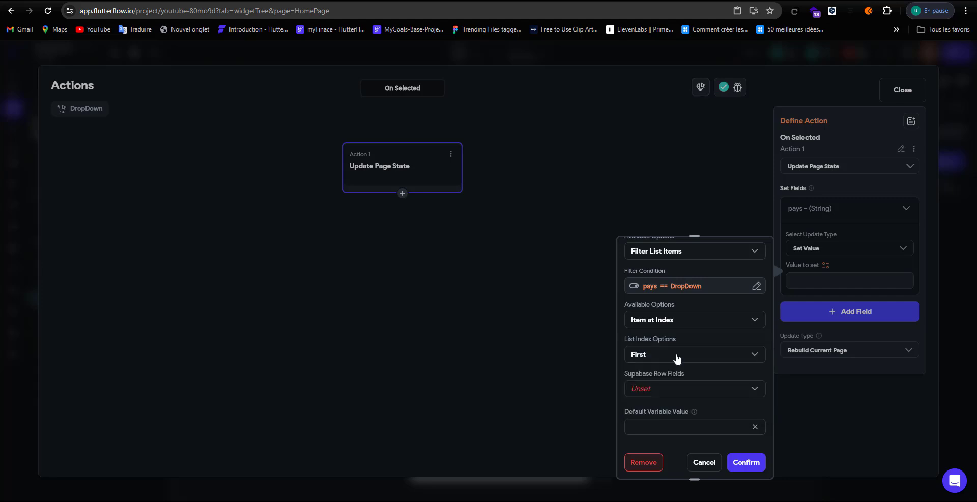
Step: Use that row's code field with default value +237 and confirm
click(665, 395)
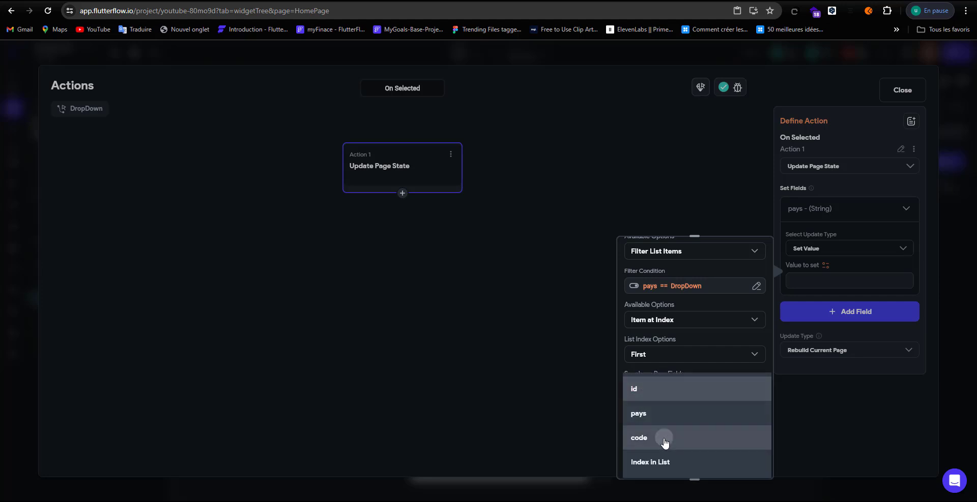
click(661, 441)
scroll(679, 424, down, 1)
click(678, 392)
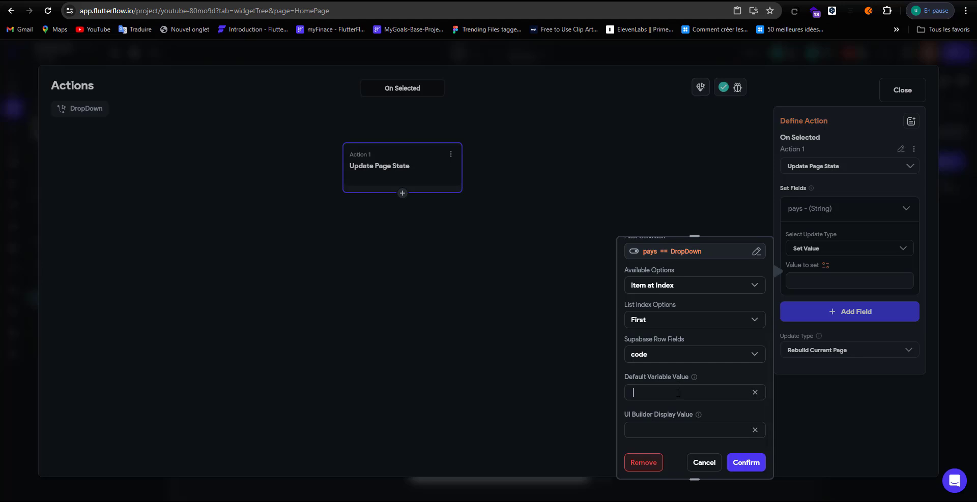
text(+237)
click(744, 463)
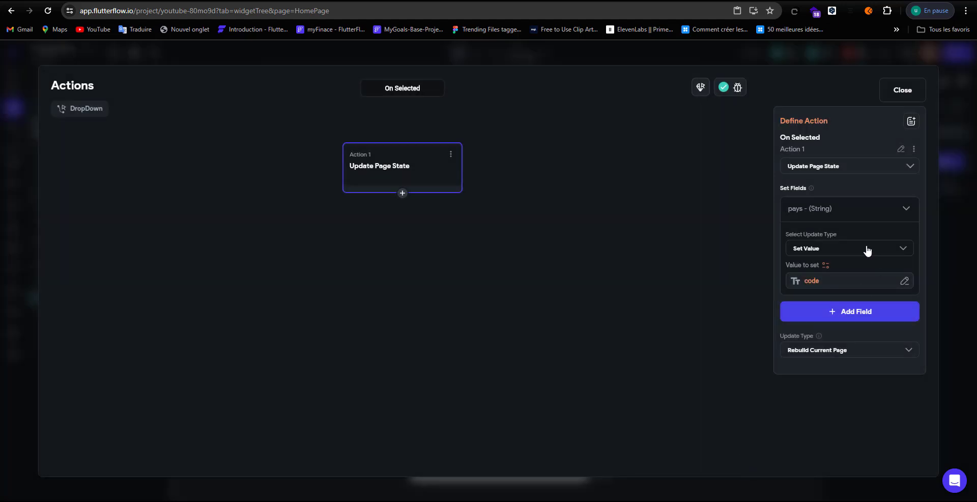
Step: Bind the Hello World text to the pays page state with default +234
click(892, 92)
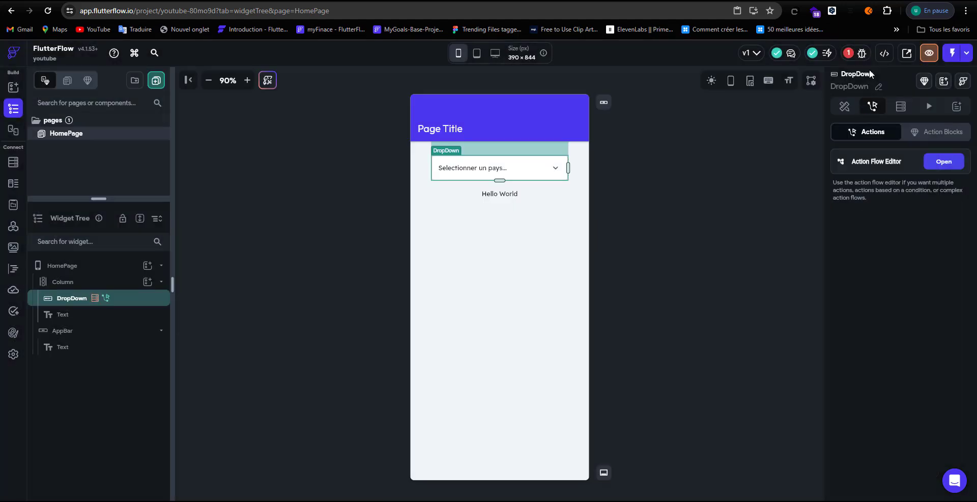
click(514, 195)
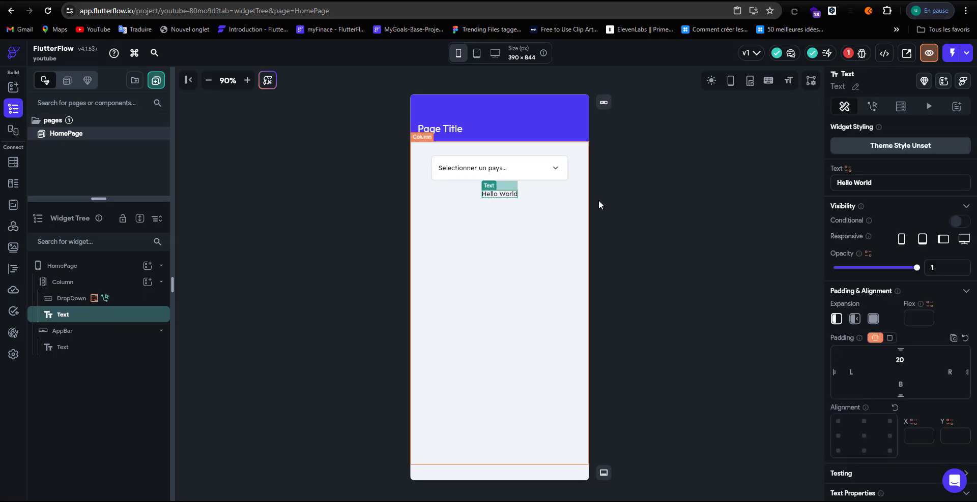
click(846, 169)
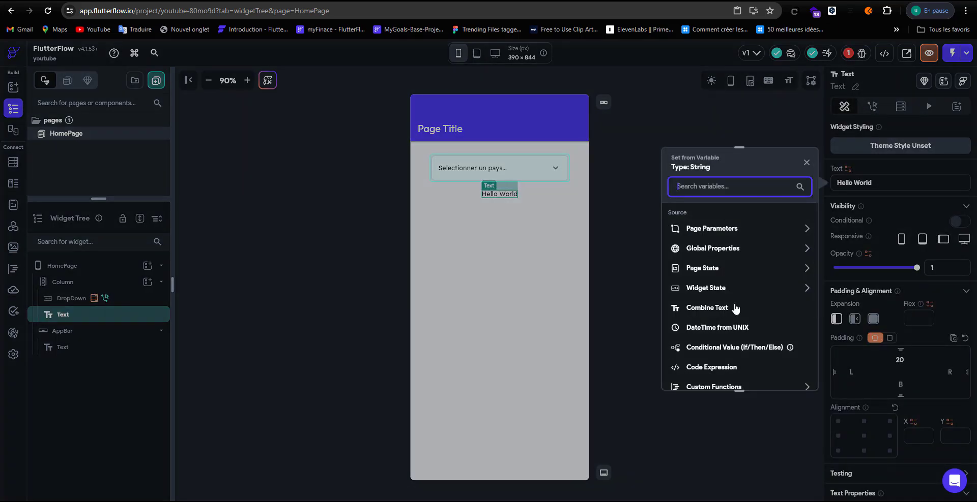
click(733, 272)
click(718, 300)
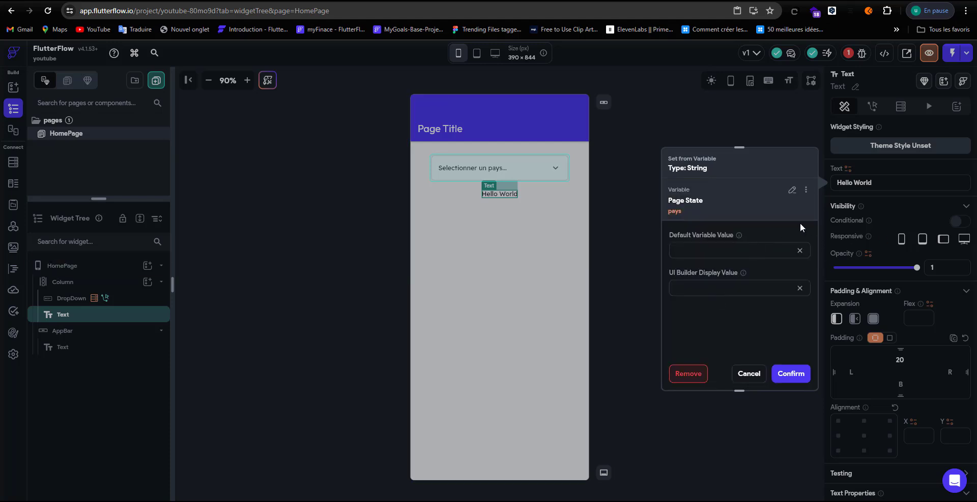
text(+234)
click(791, 374)
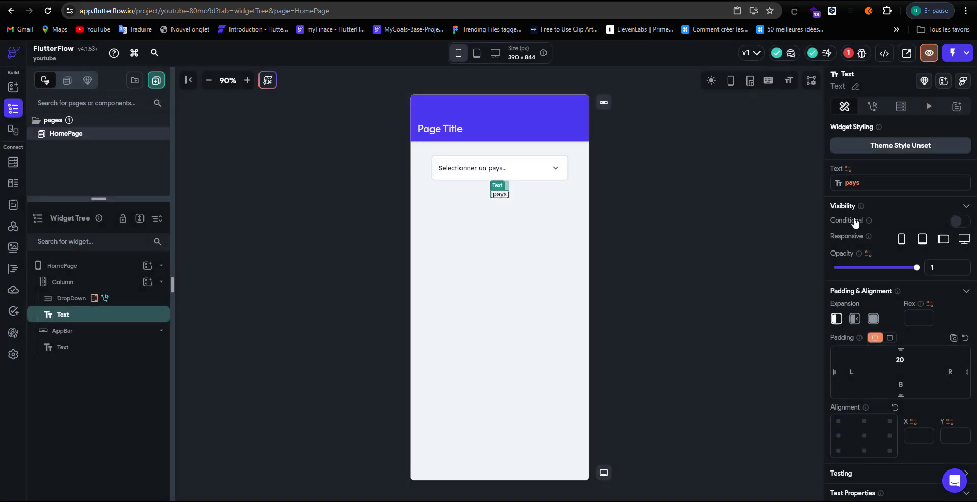
click(850, 54)
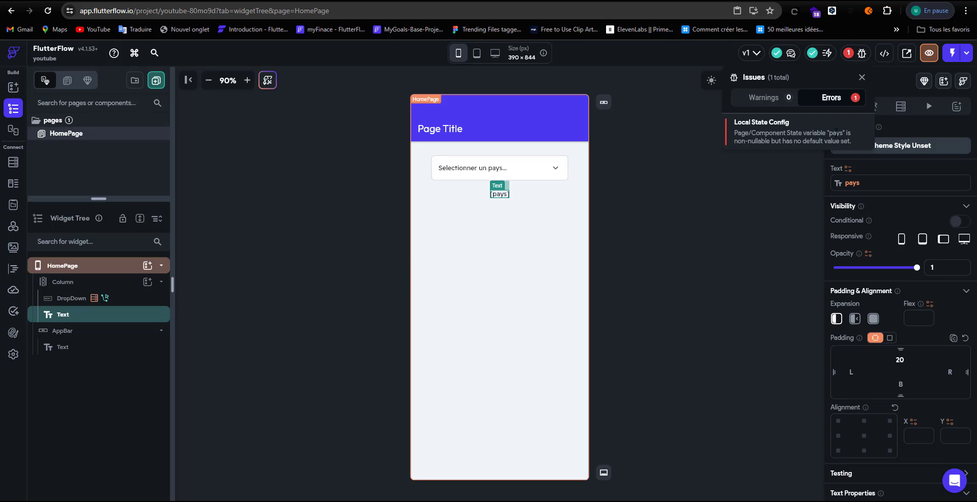
Step: Tick Nullable on HomePage's pays page state field and confirm
click(791, 133)
click(902, 197)
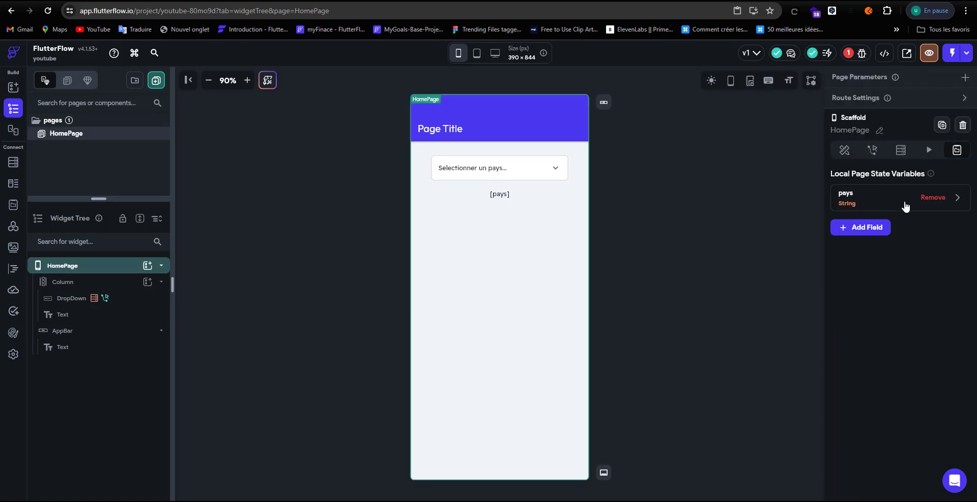
click(902, 203)
click(894, 279)
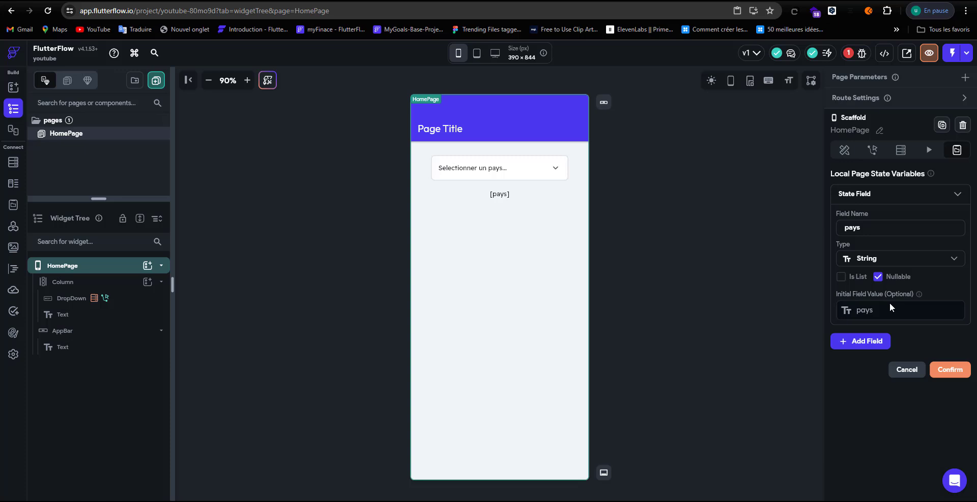
click(954, 370)
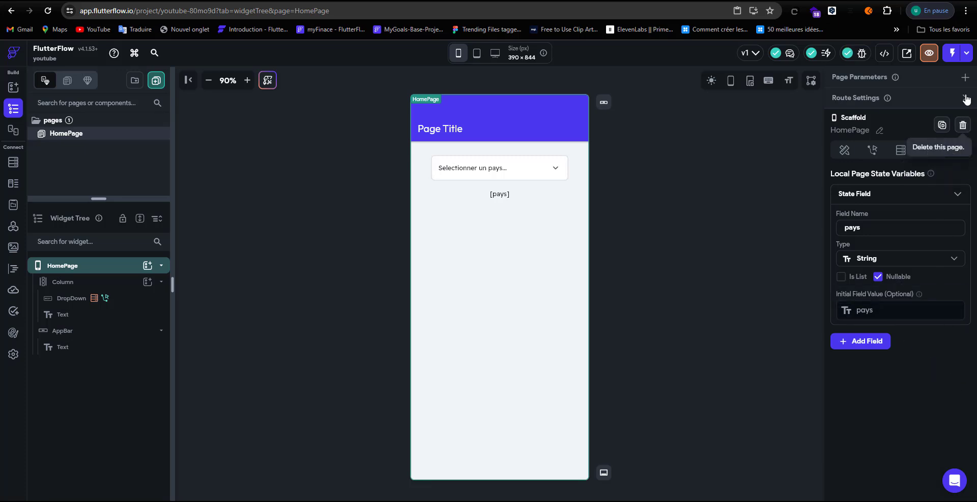
Step: Launch Test mode so the app shows the 'Selectionner un pays...' dropdown with +234 below
click(952, 57)
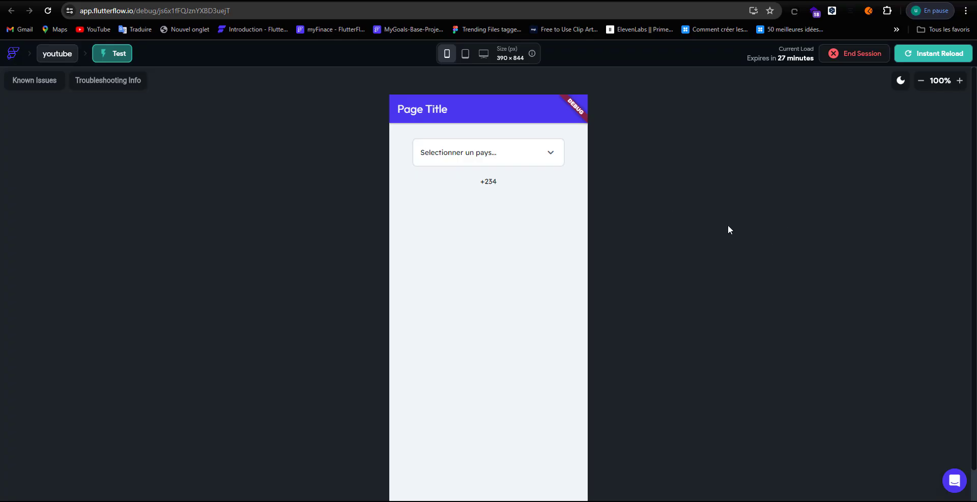
Step: Select Cameroun, Bénin, Centrafrique, then Djibouti in the test dropdown, ending with +253 displayed
click(539, 156)
scroll(526, 178, down, 1)
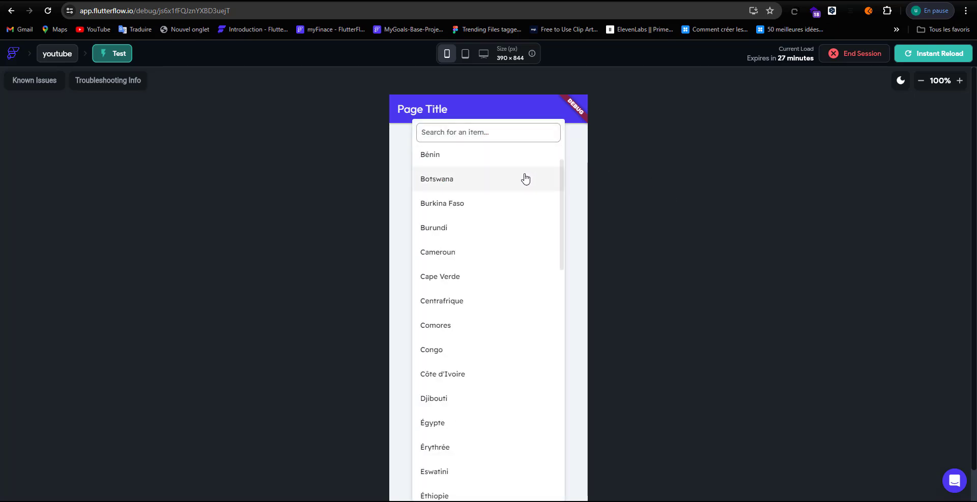
click(461, 253)
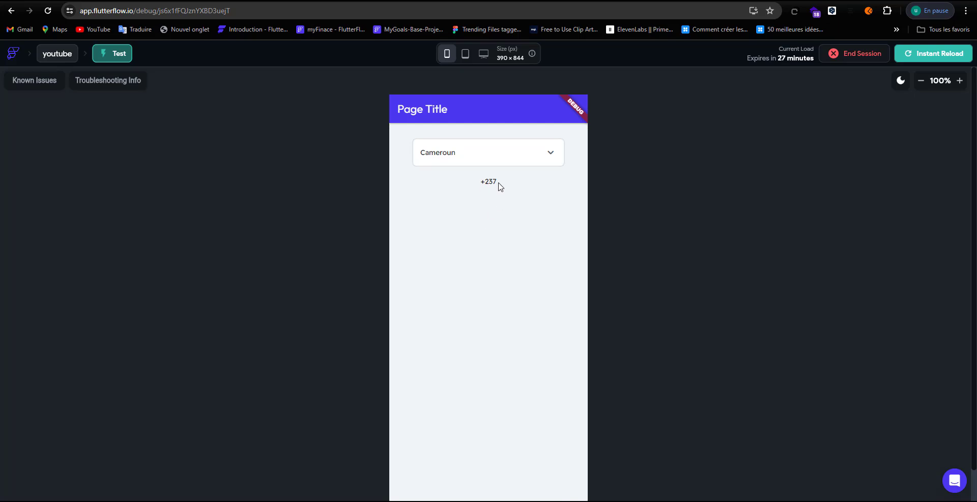
click(482, 161)
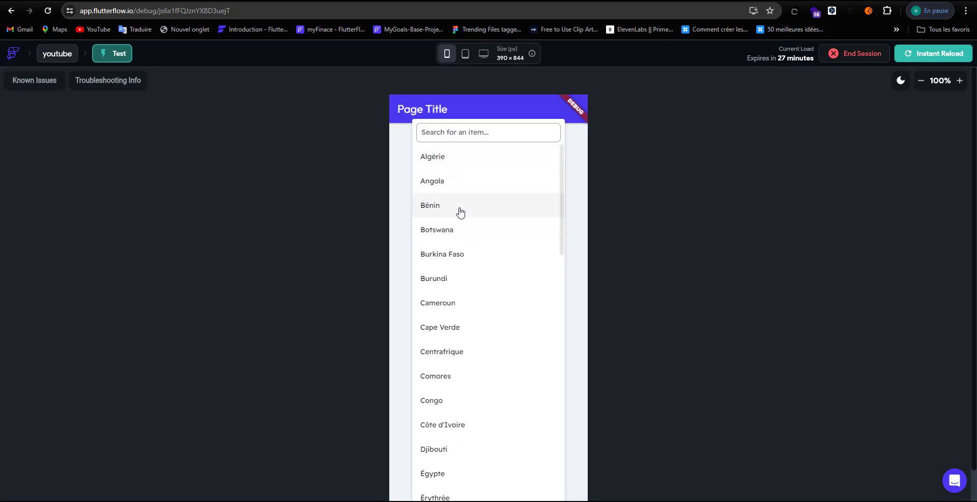
click(459, 210)
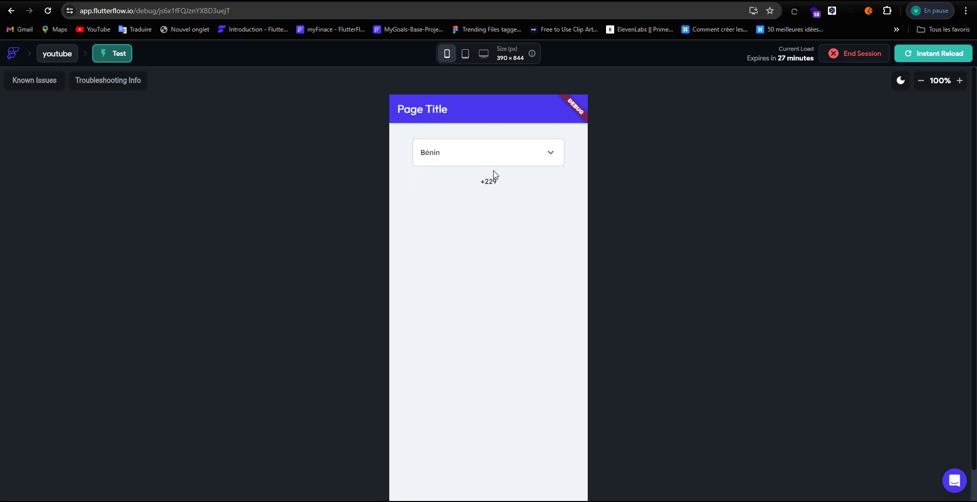
click(497, 155)
click(476, 359)
click(516, 157)
click(446, 431)
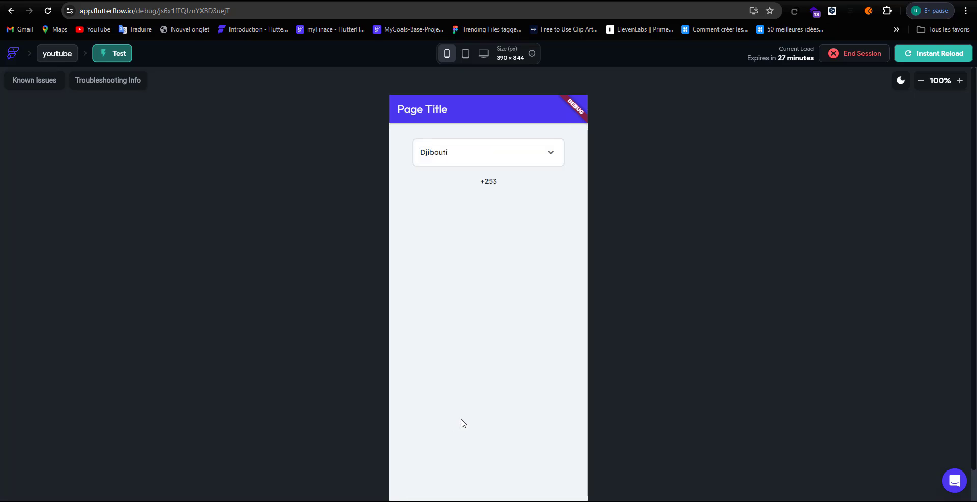
scroll(679, 241, down, 1)
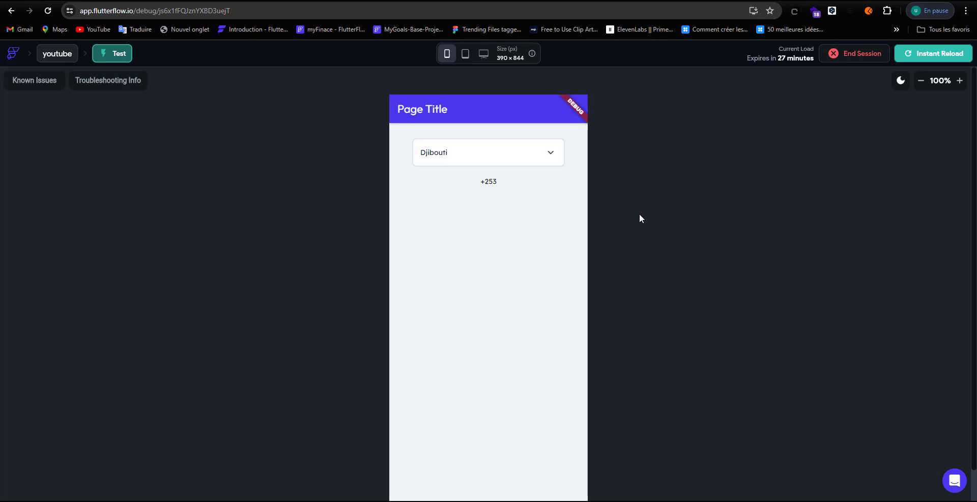